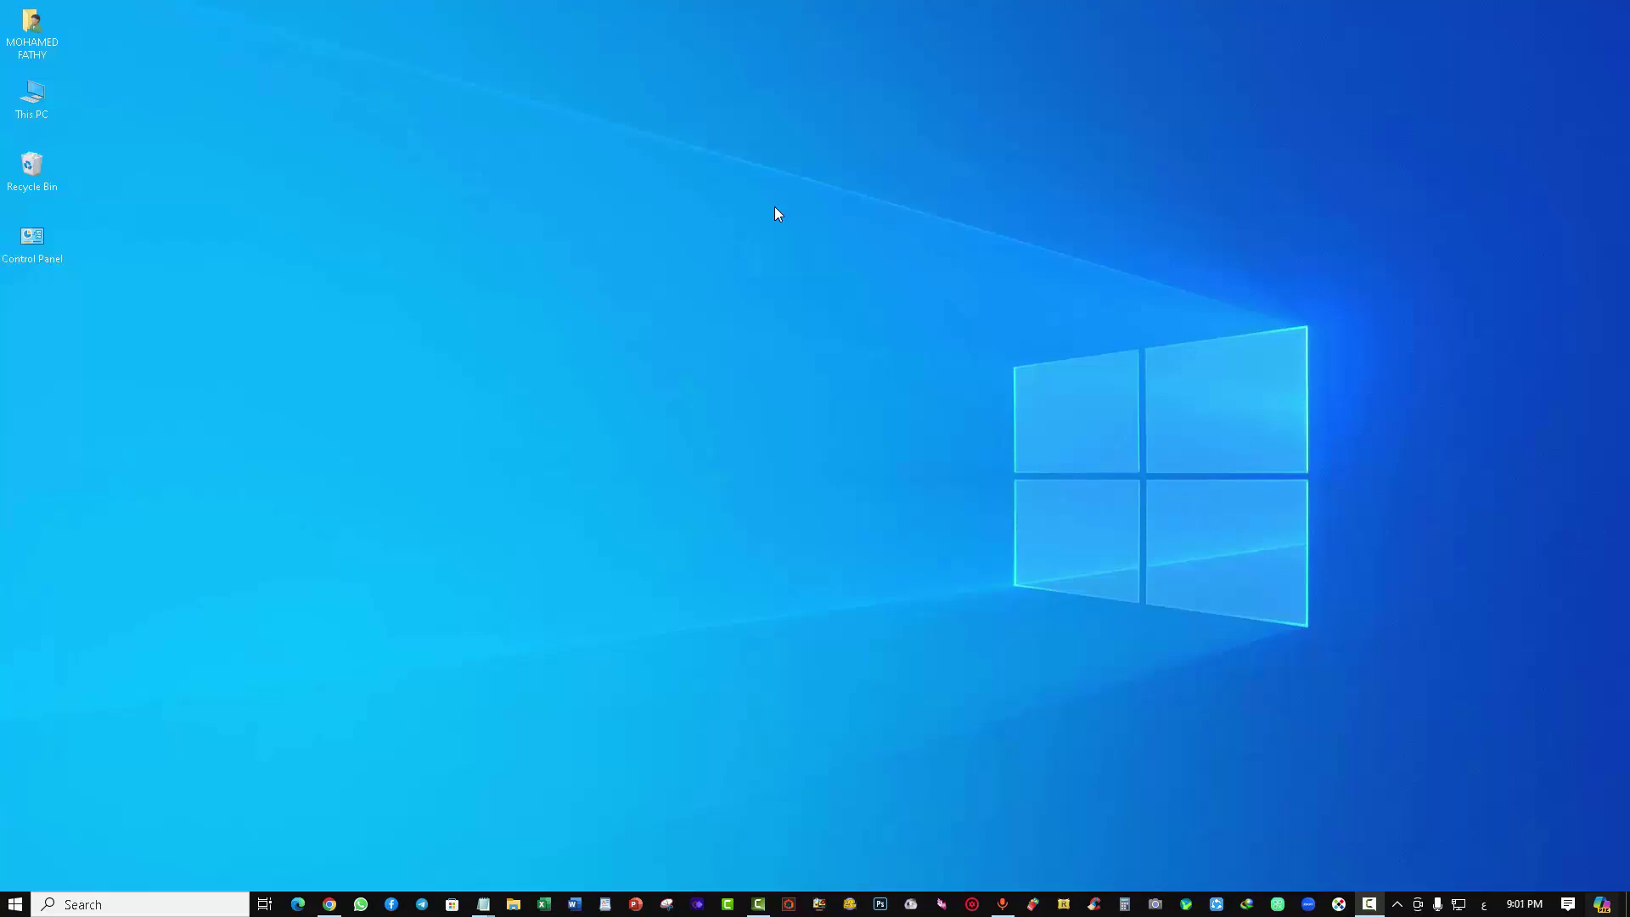
Switch to Chrome and download directx_Jun2010_redist.exe from the Softlay DirectX 12 page
click(330, 904)
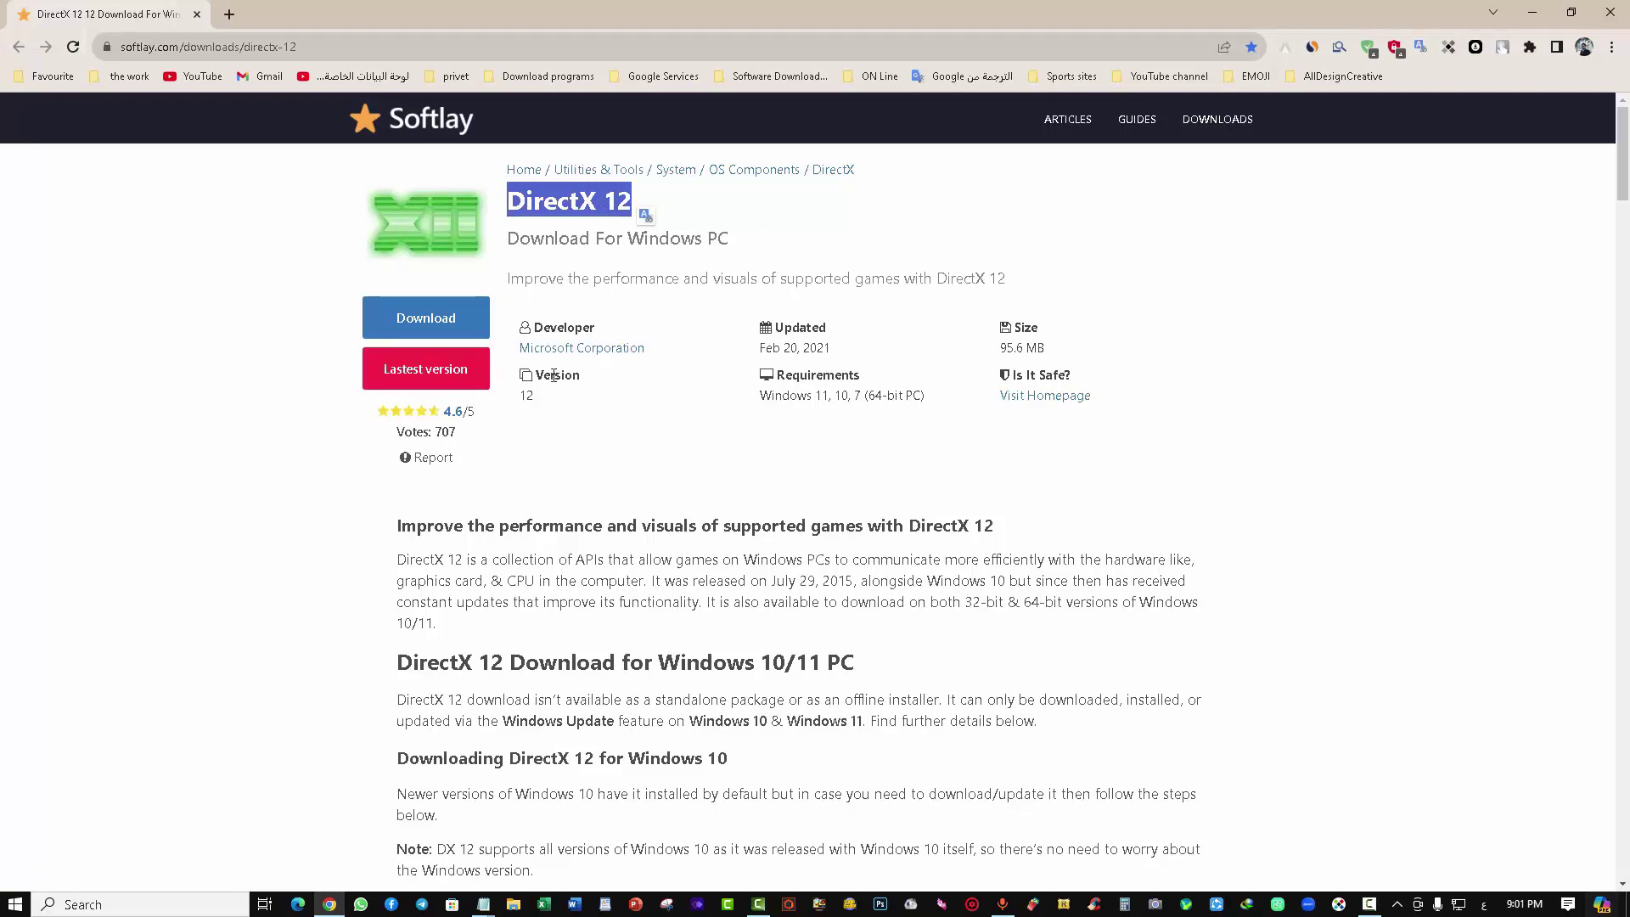
click(430, 321)
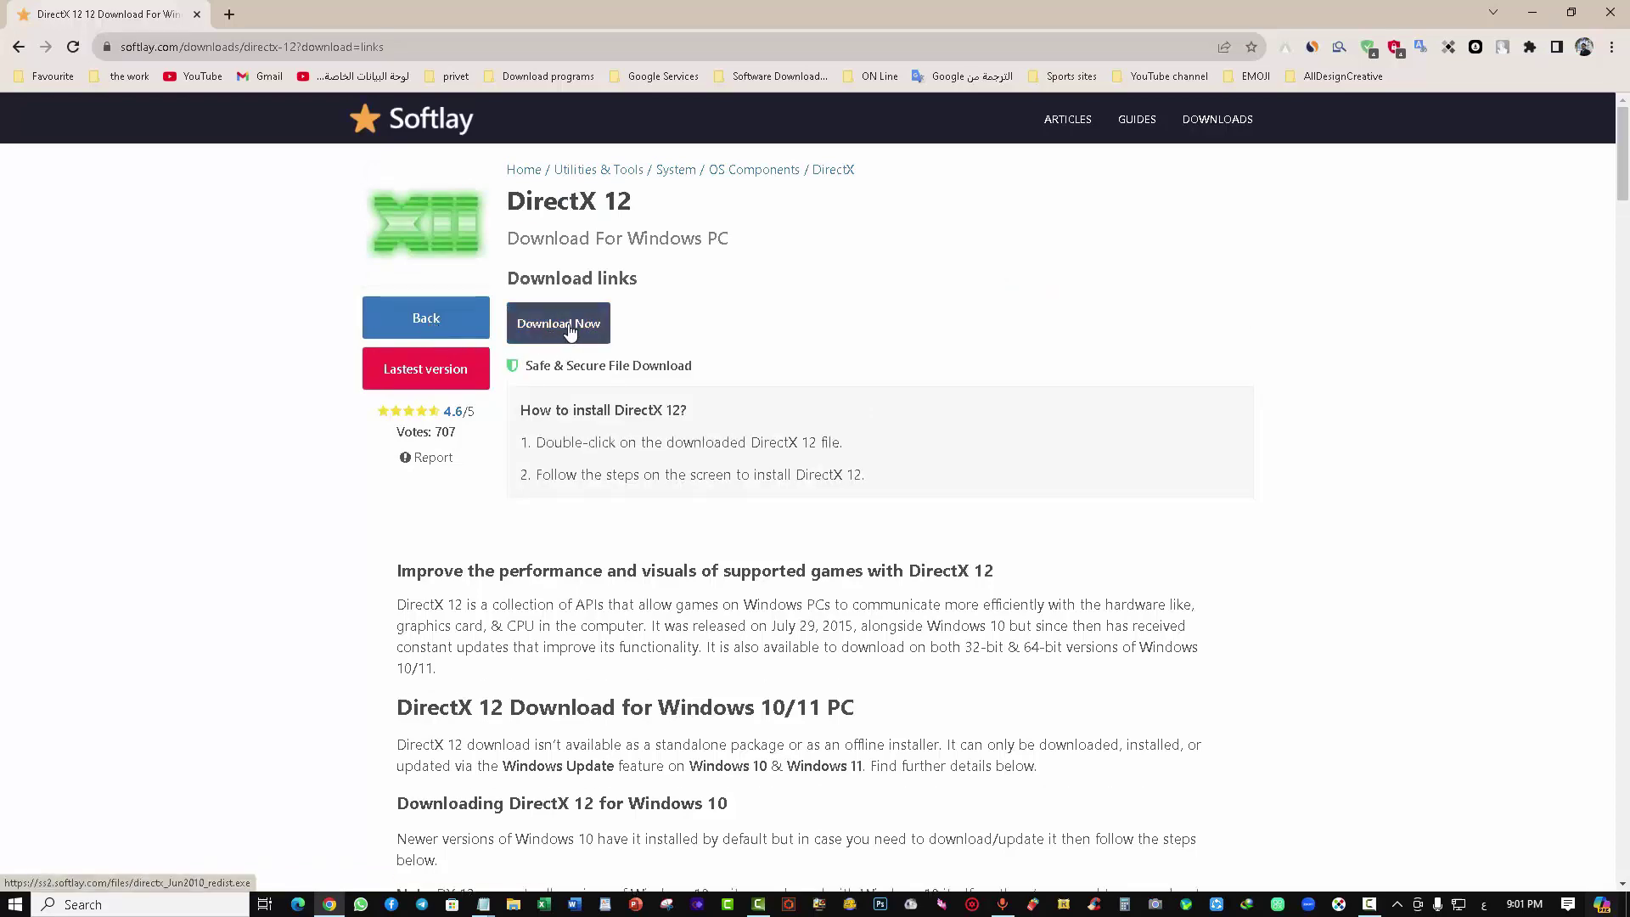
click(570, 331)
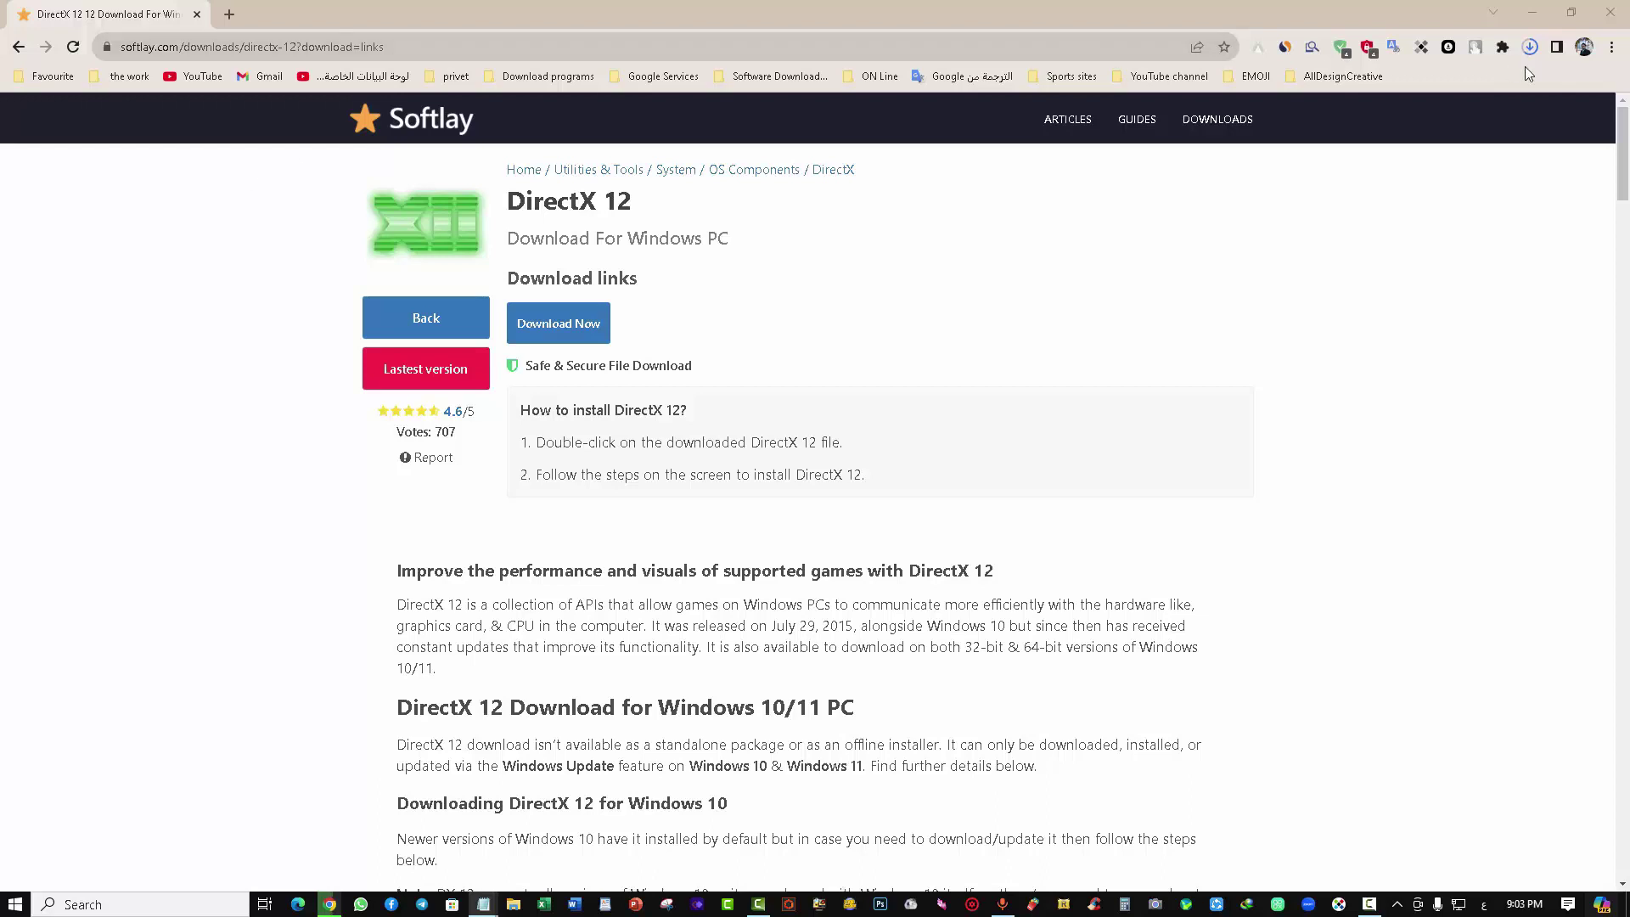
click(1142, 338)
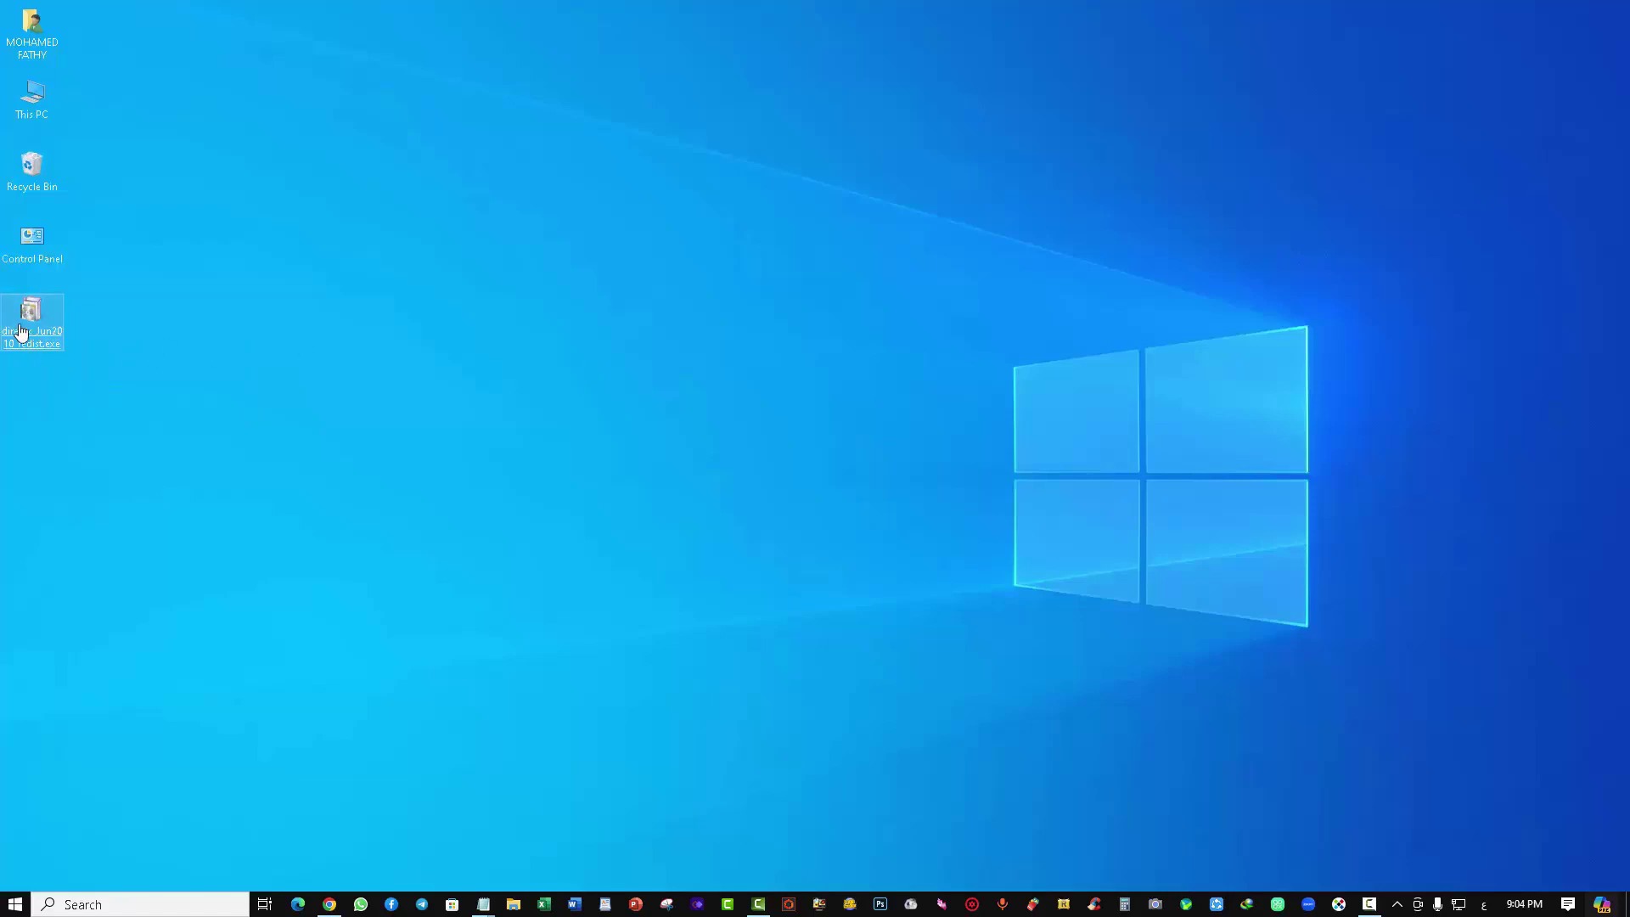
Move the downloaded DirectX installer away from the other desktop icons and create a desktop folder named DirectX 12
drag(21, 331, 603, 331)
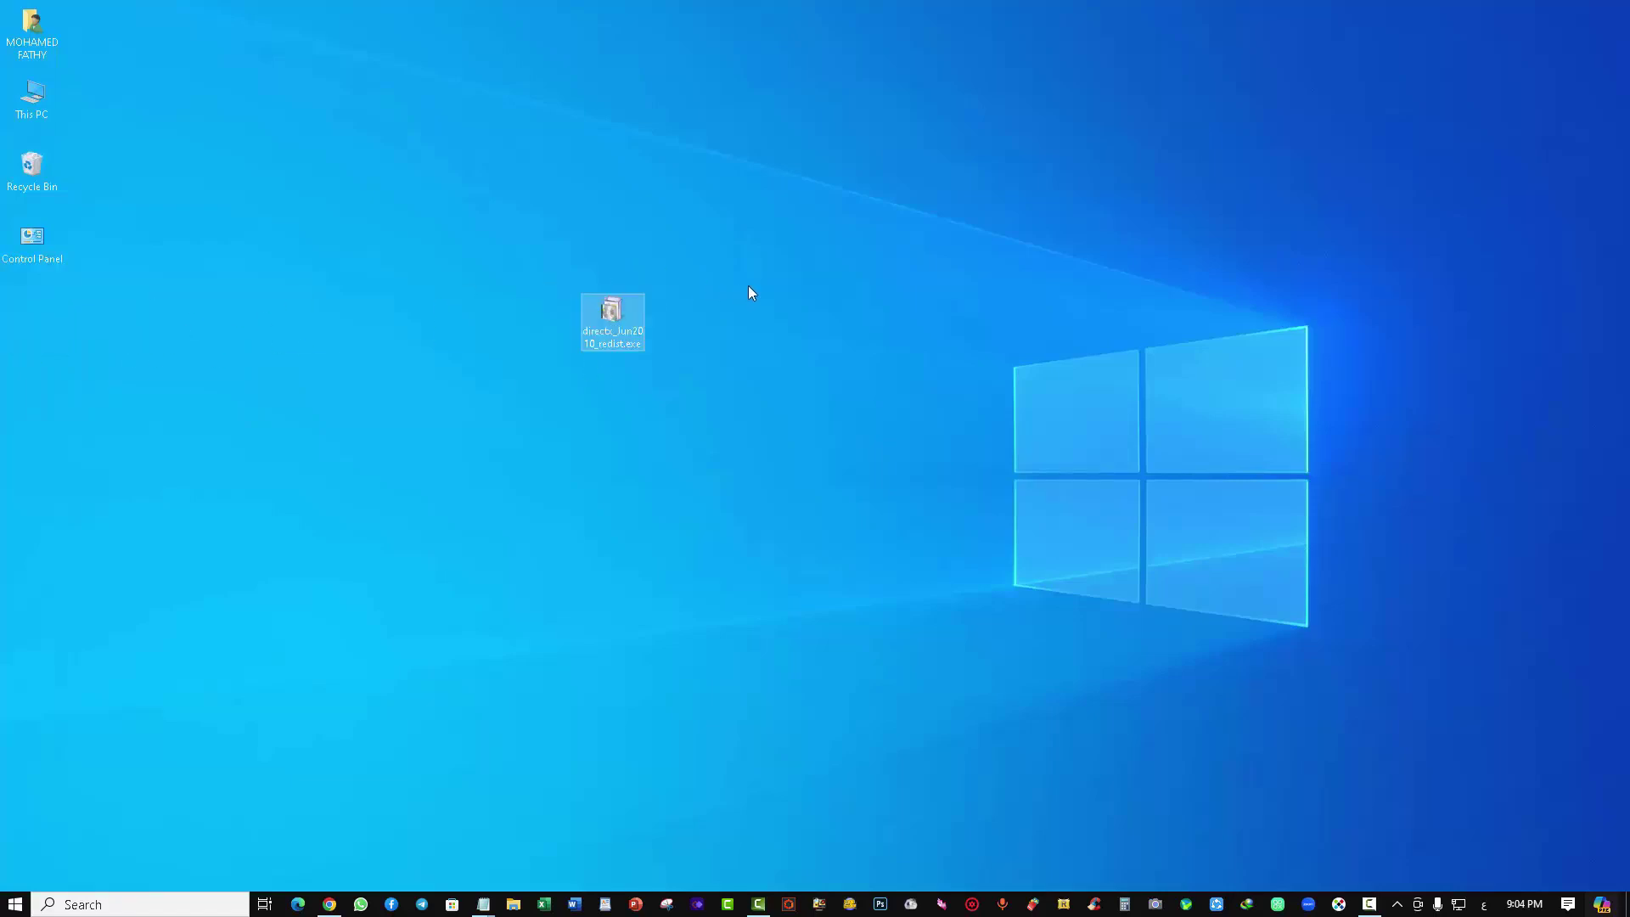
right_click(822, 258)
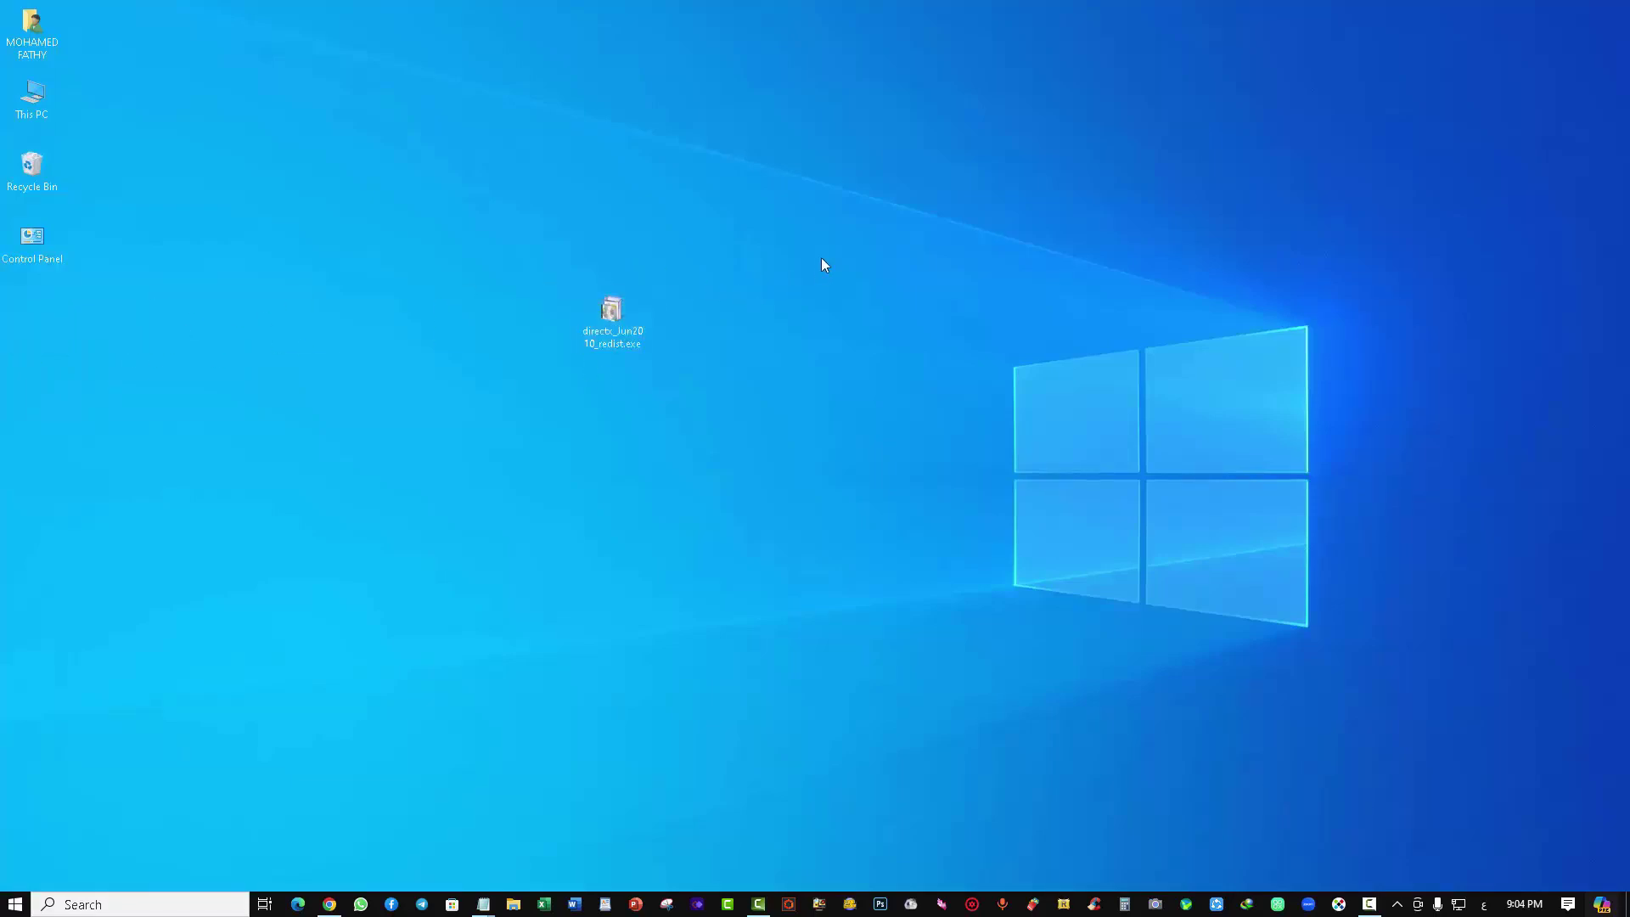
mouse_move(849, 274)
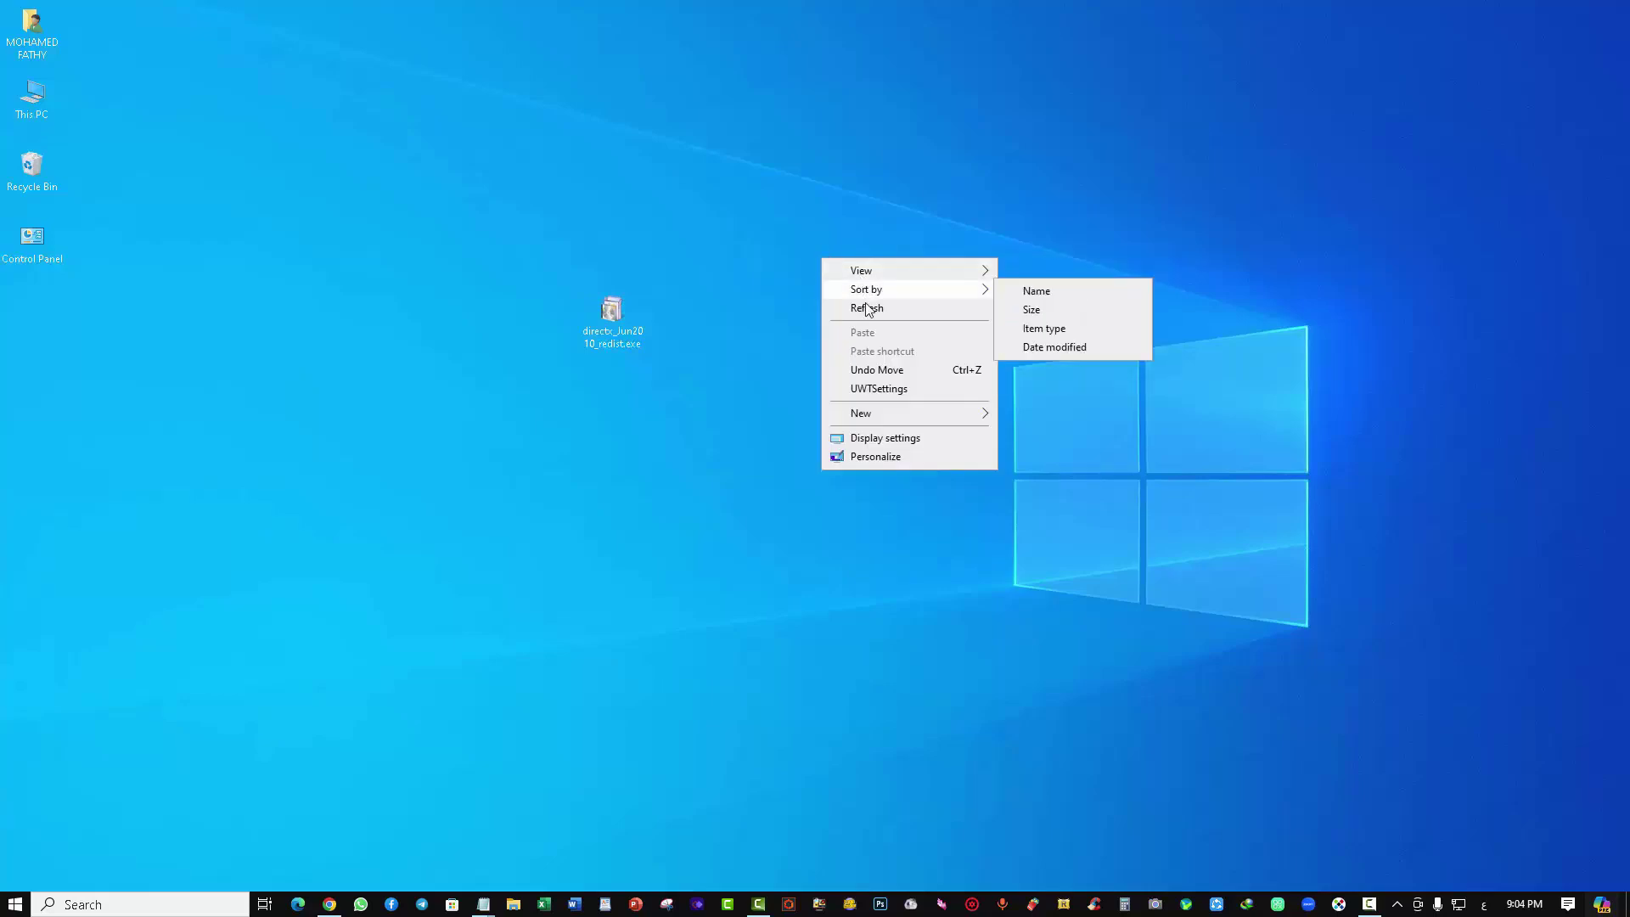
click(1024, 415)
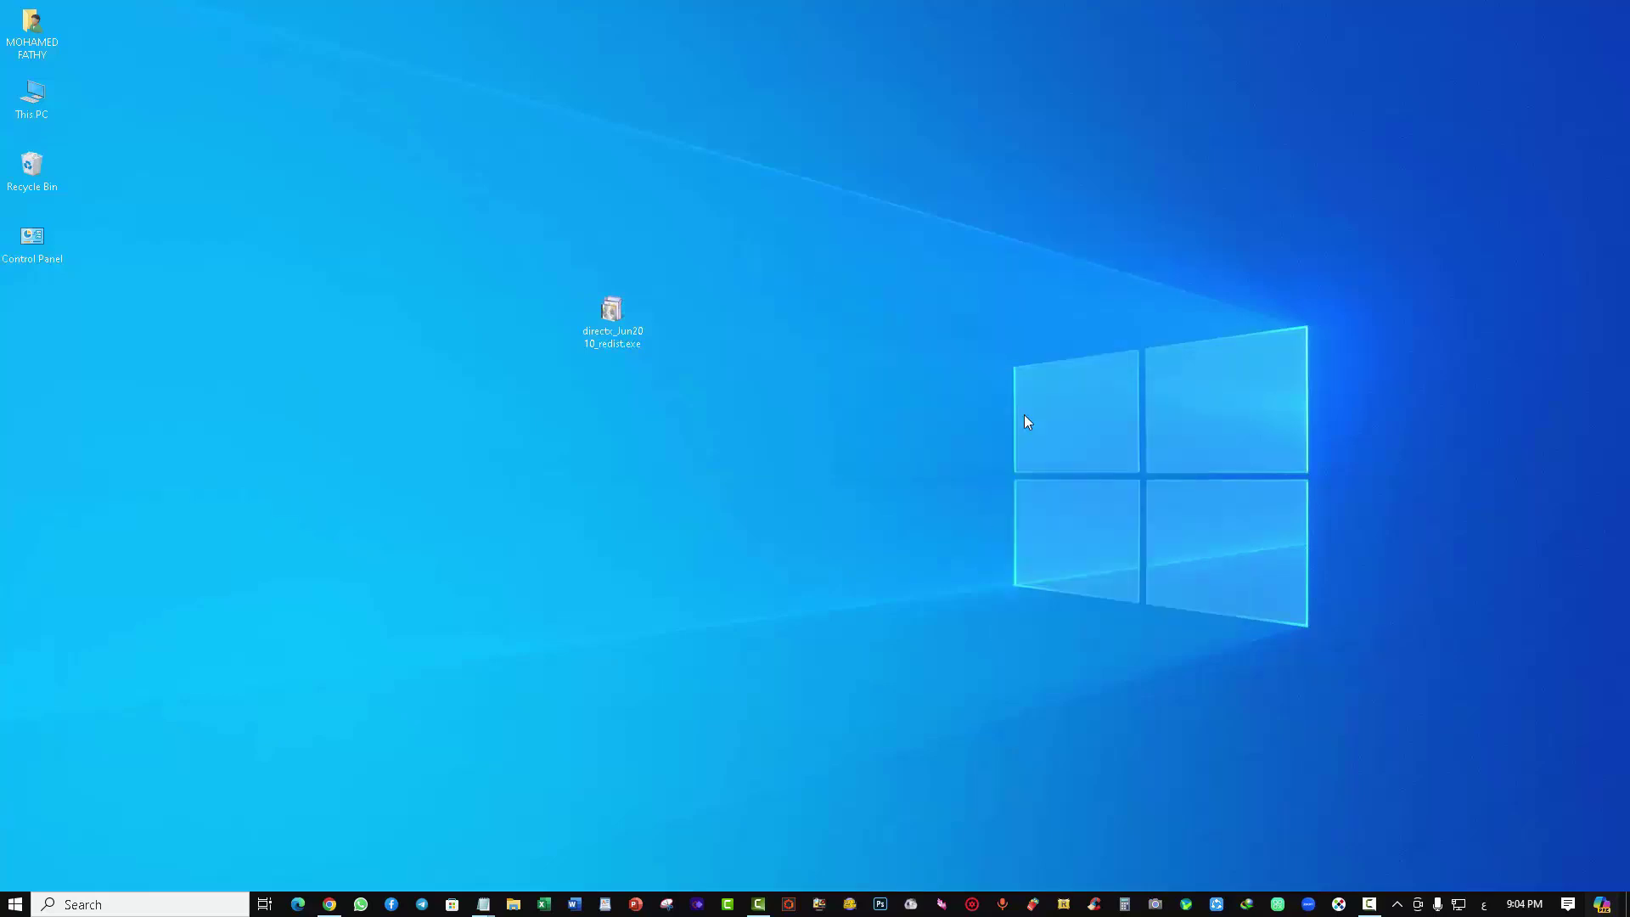
right_click(816, 264)
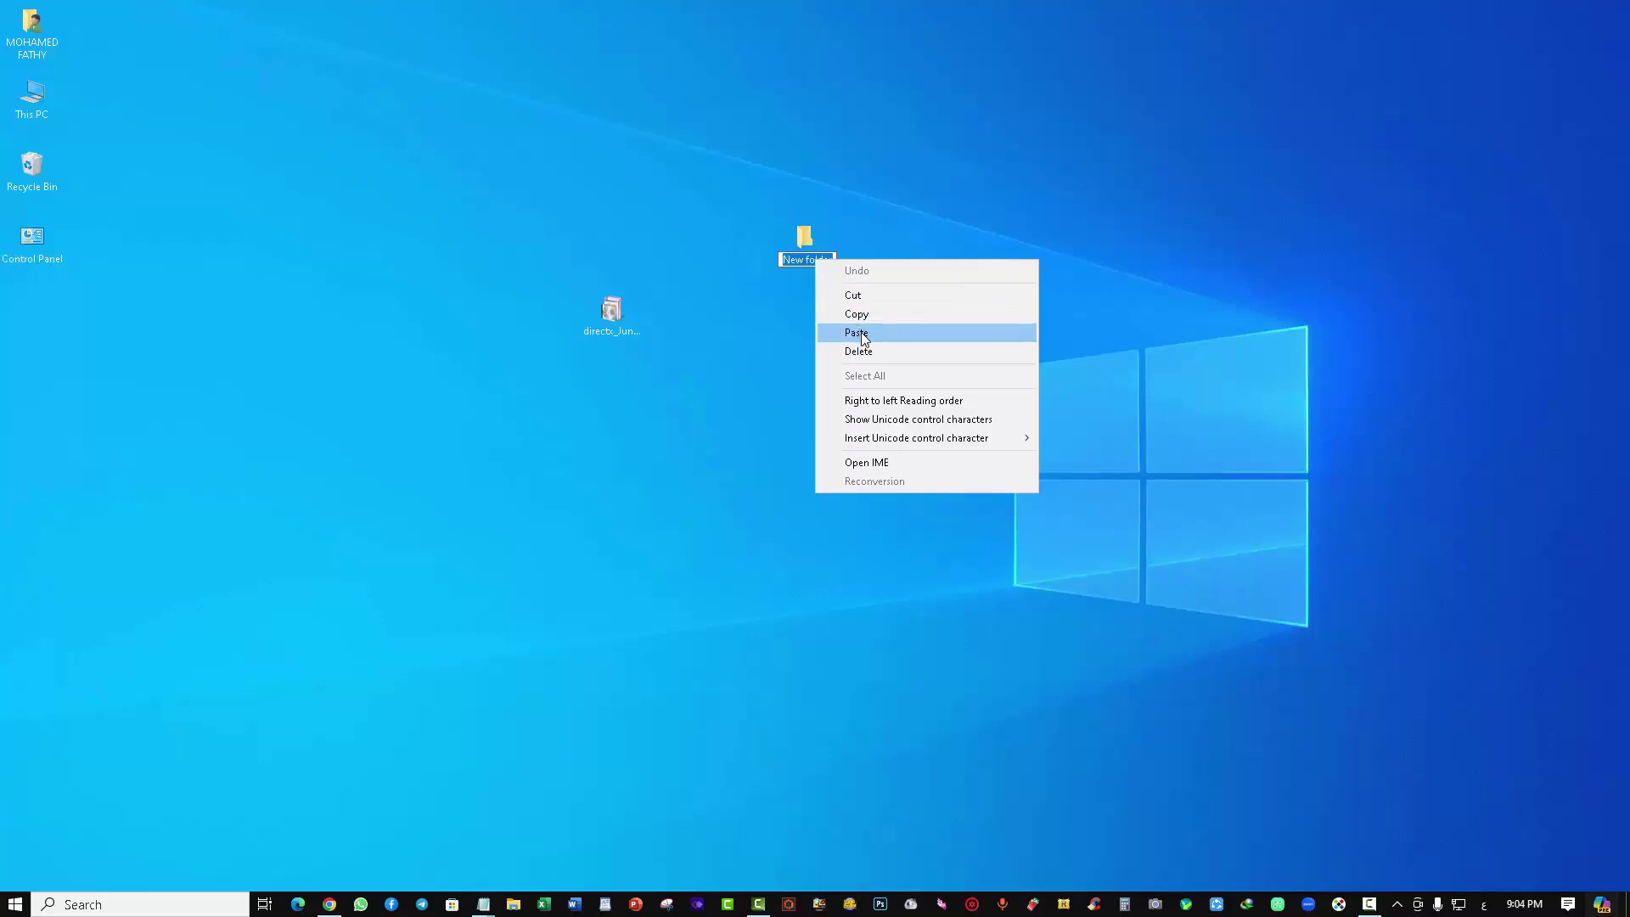
click(868, 334)
key(Return)
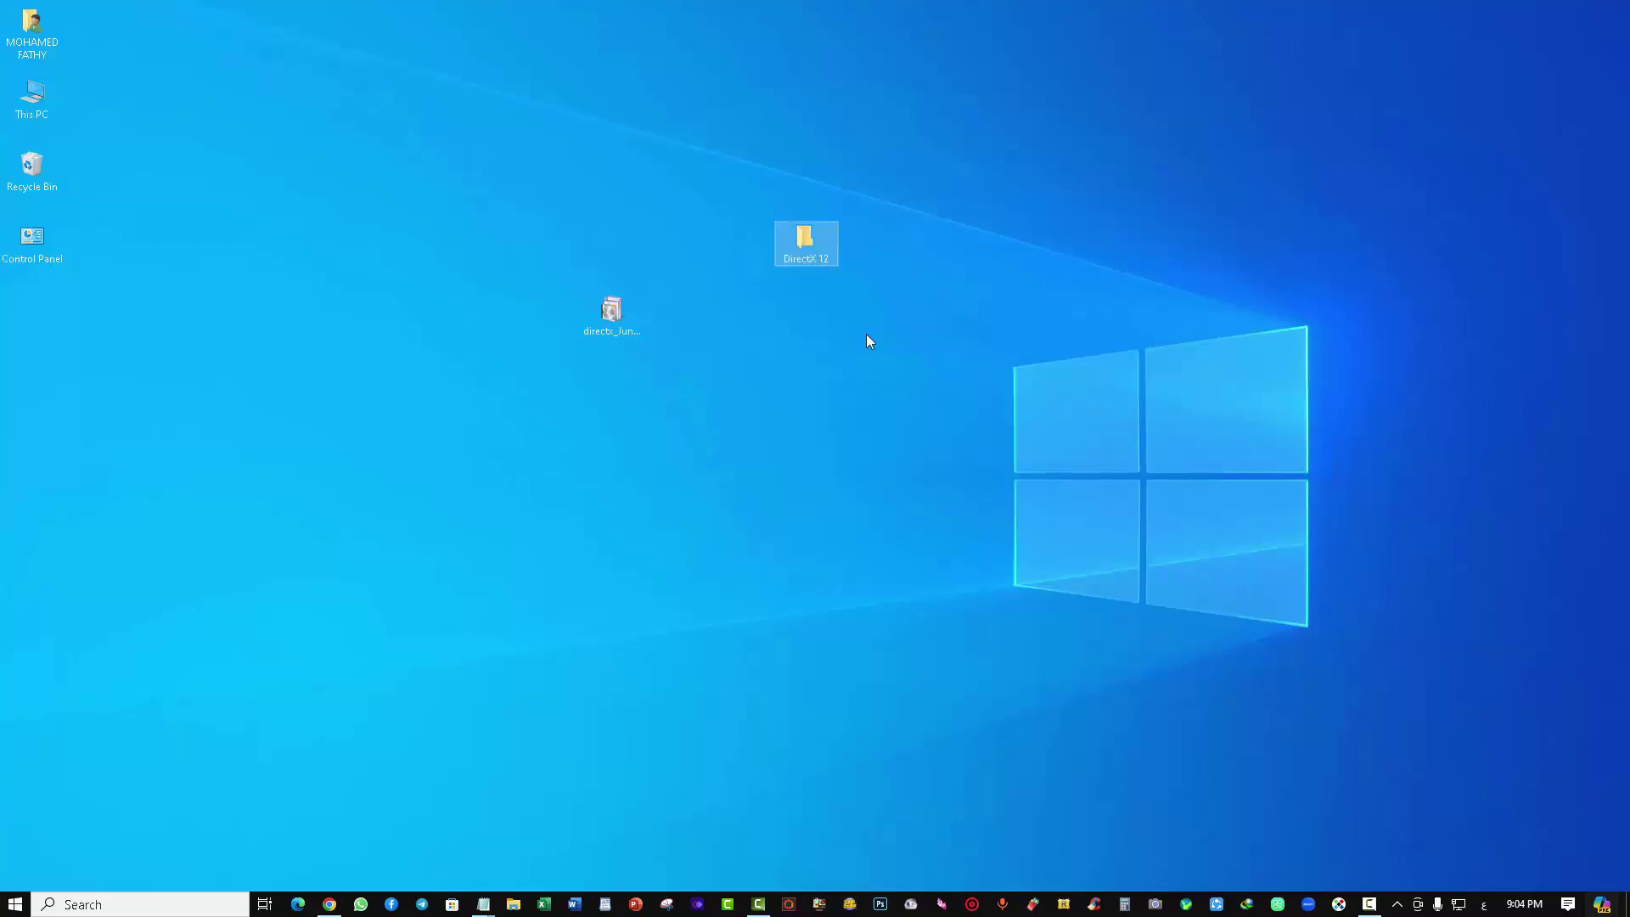
Run the downloaded DirectX redistributable from the desktop and accept its license agreement
click(617, 321)
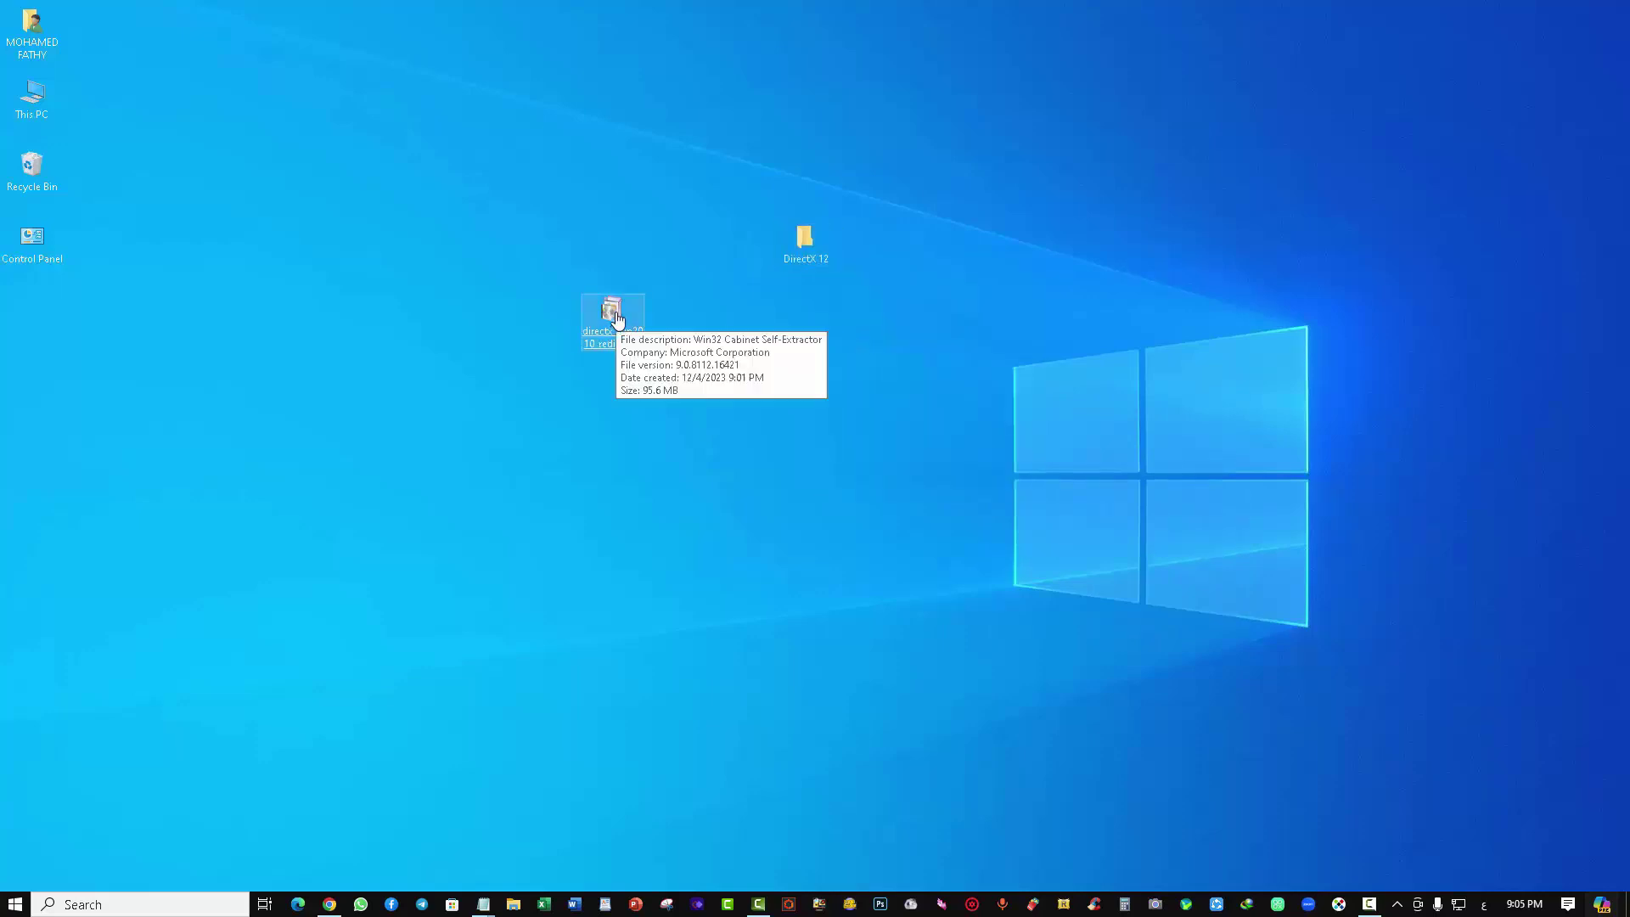
double_click(616, 320)
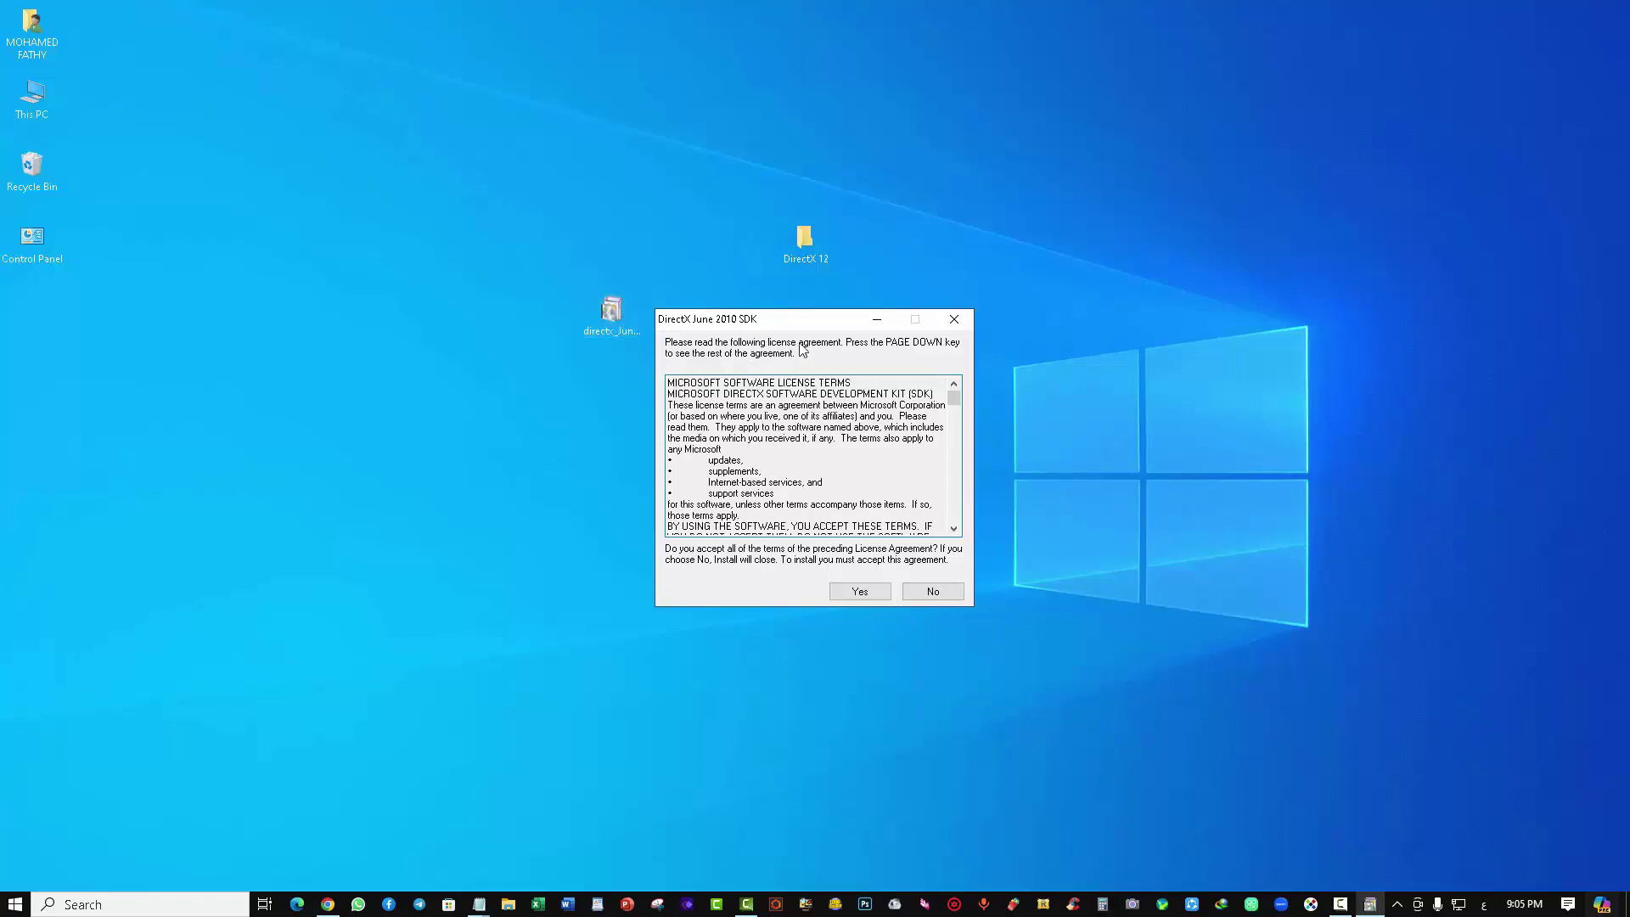
click(858, 592)
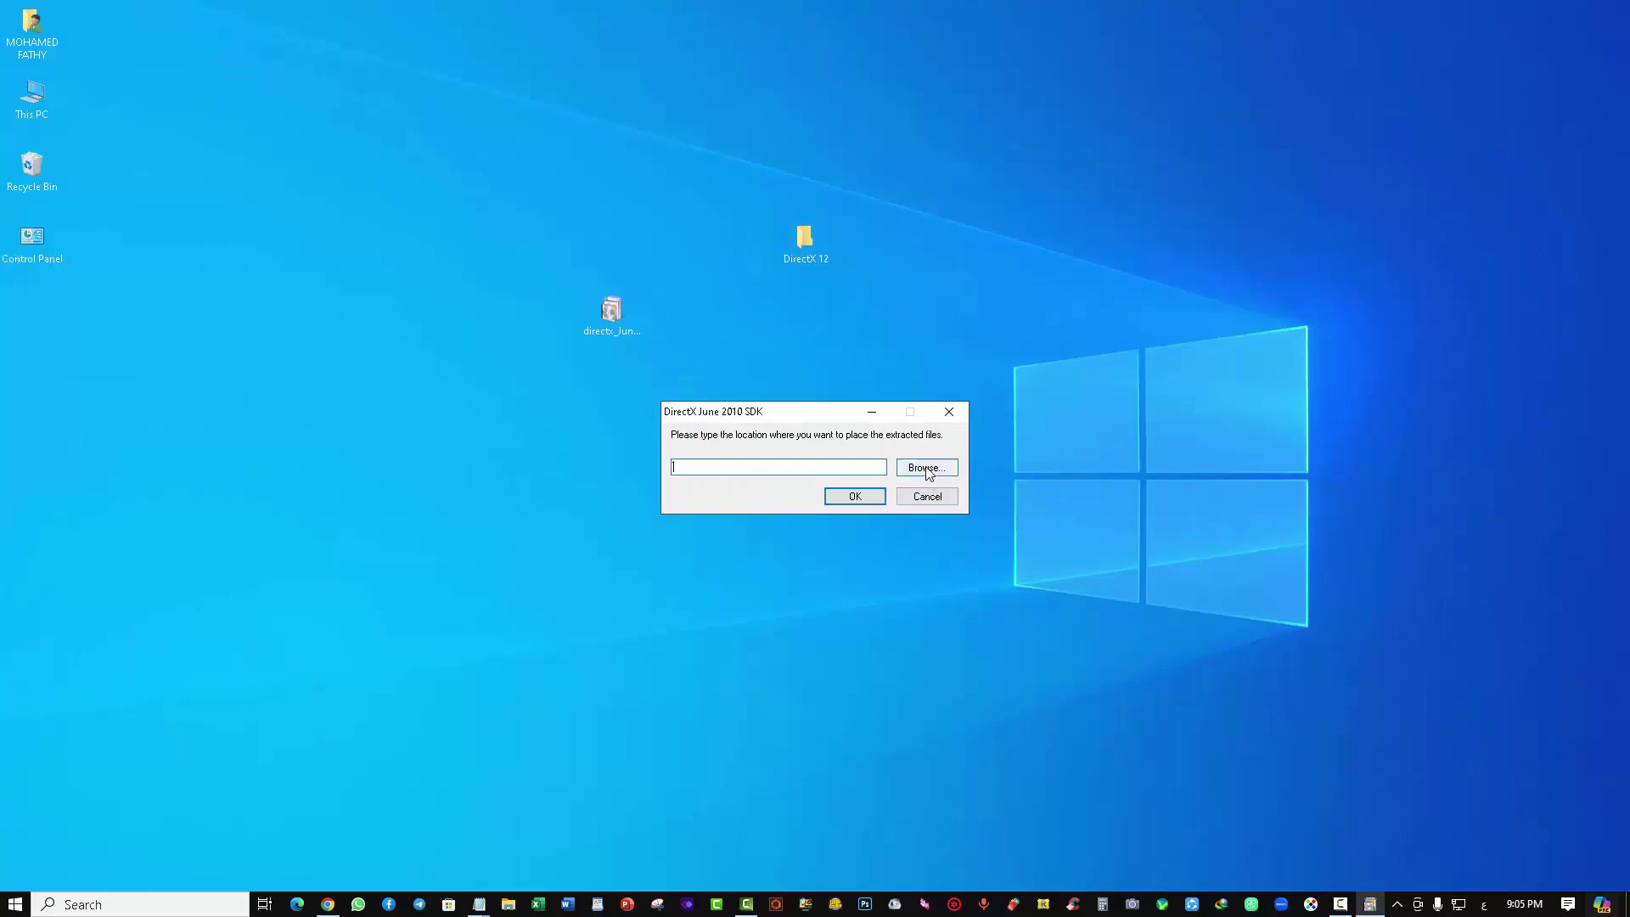
Choose the DirectX 12 folder on the Desktop as the extraction location and extract the files there
click(927, 469)
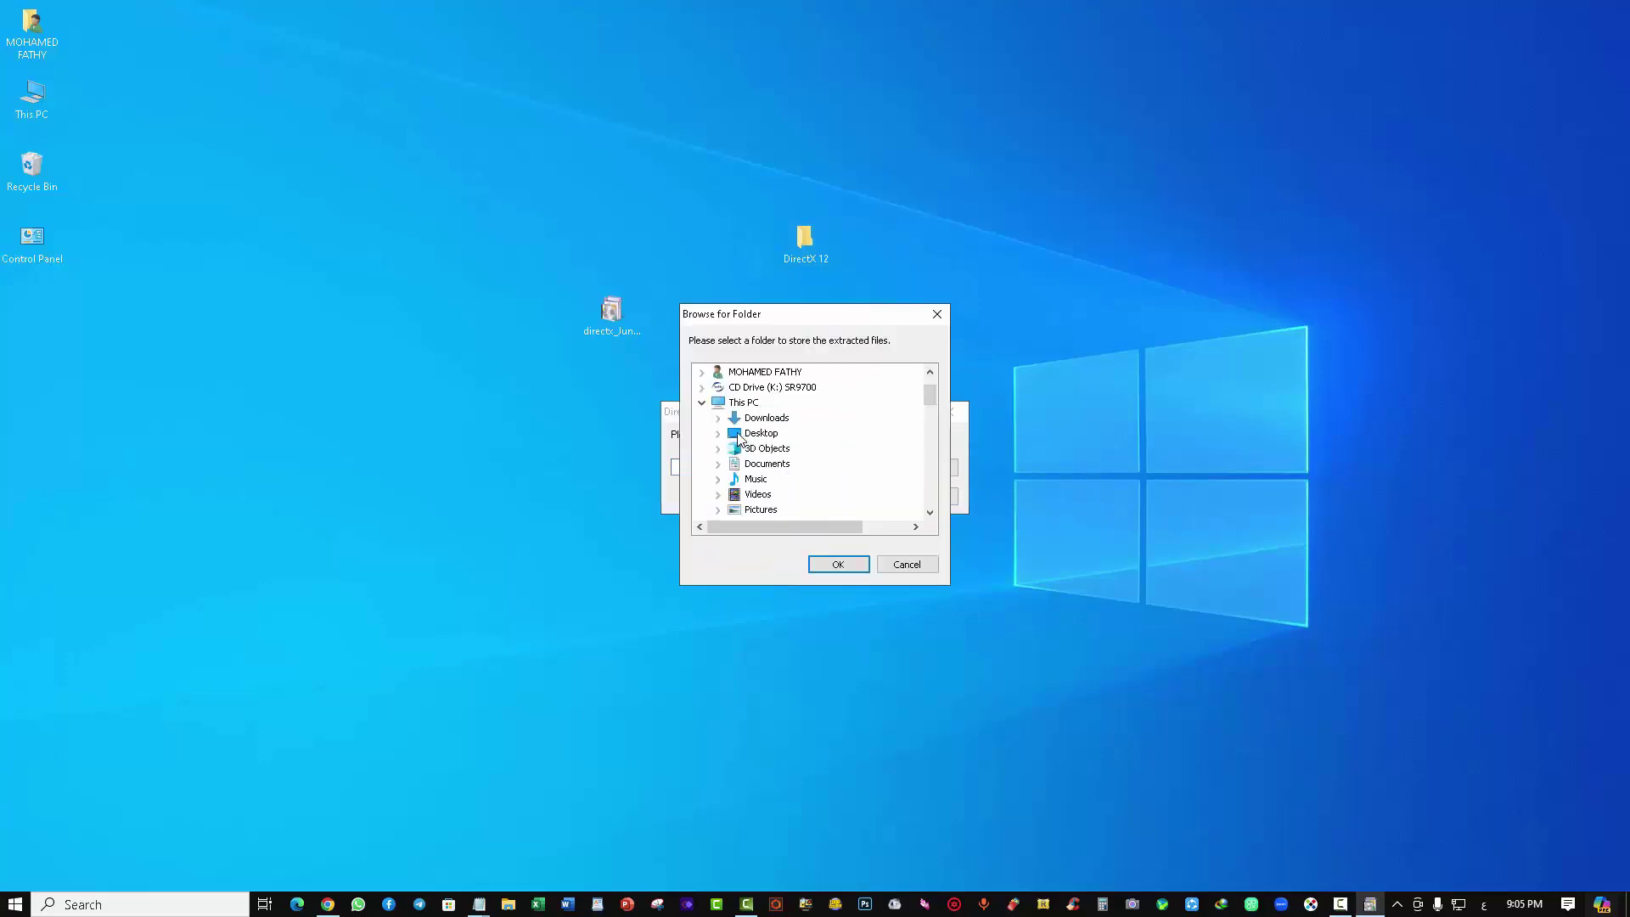
click(719, 433)
scroll(748, 438, down, 1)
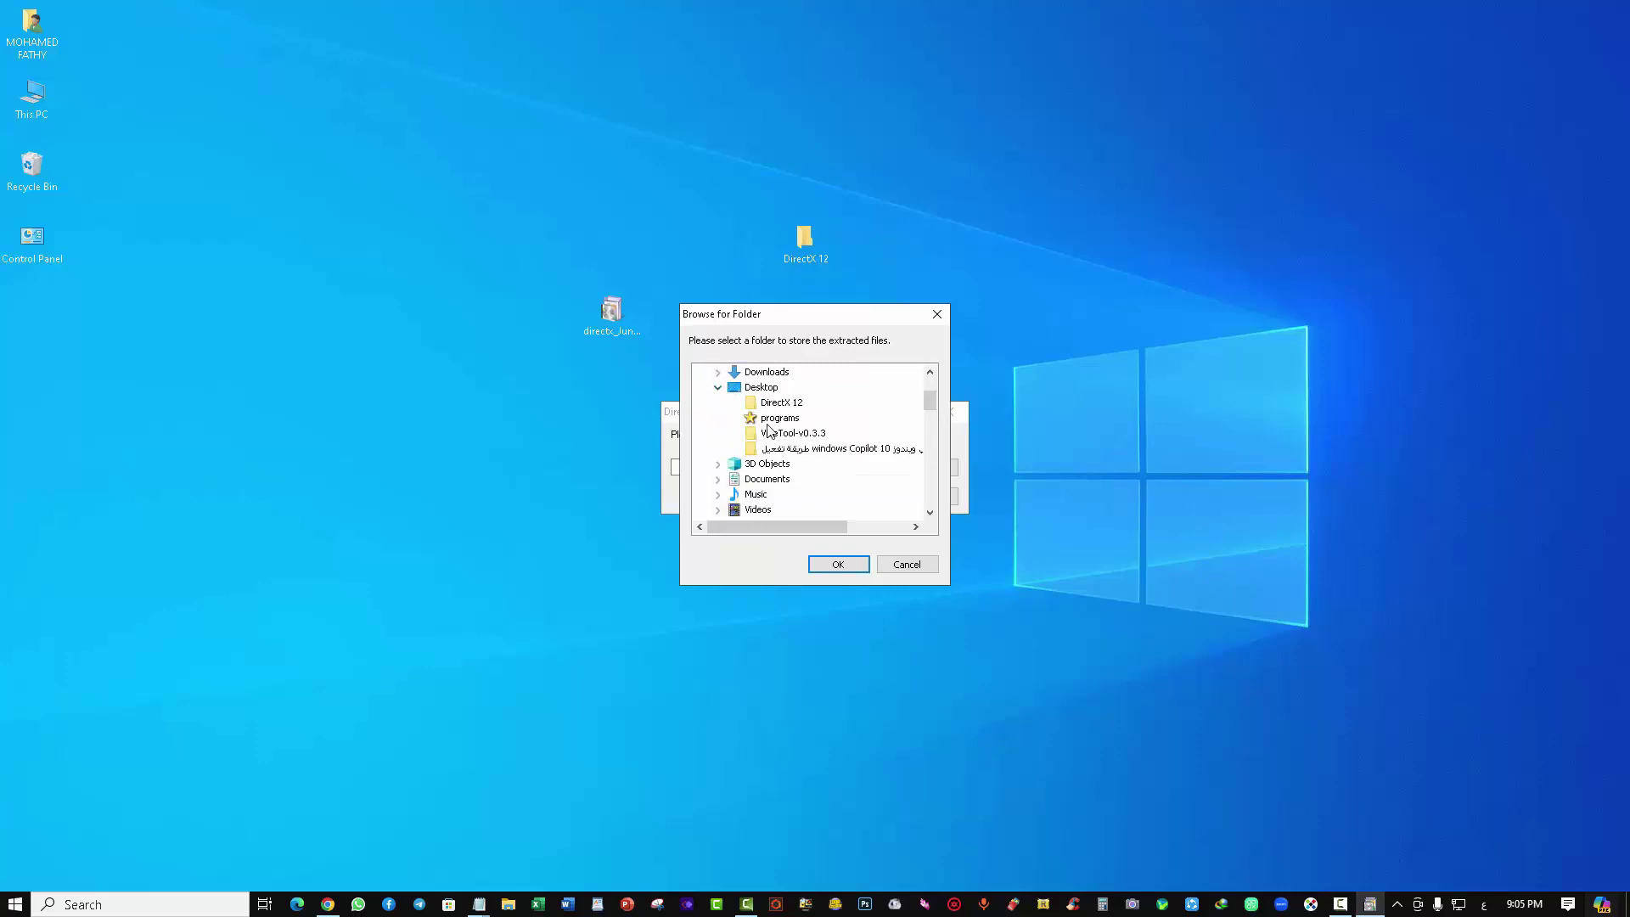
click(839, 564)
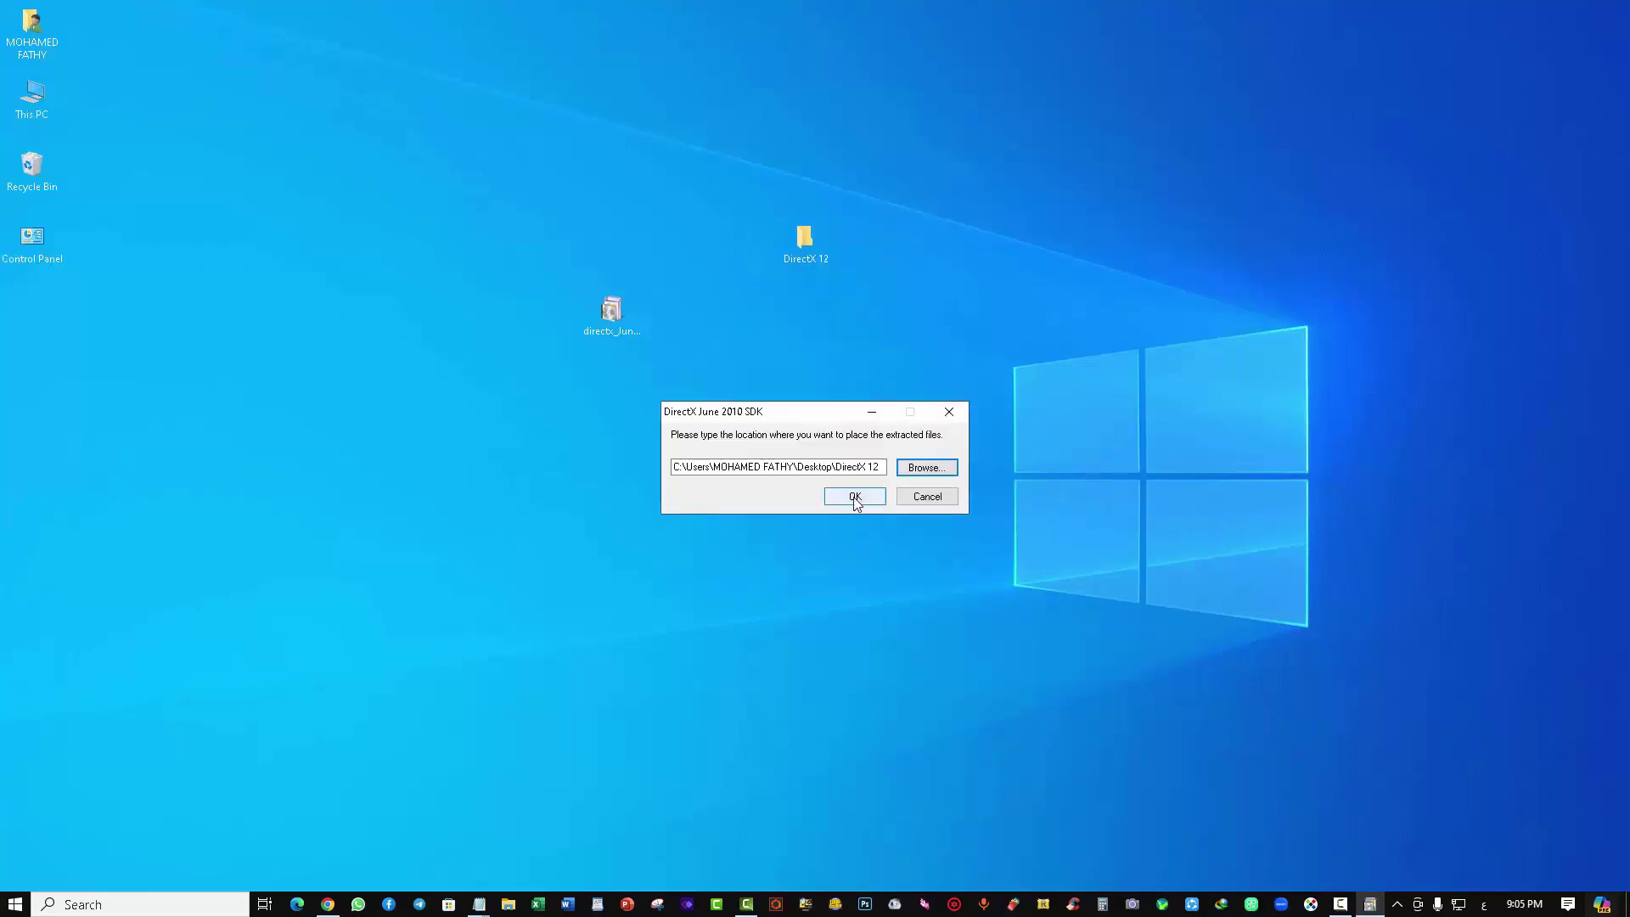
click(855, 500)
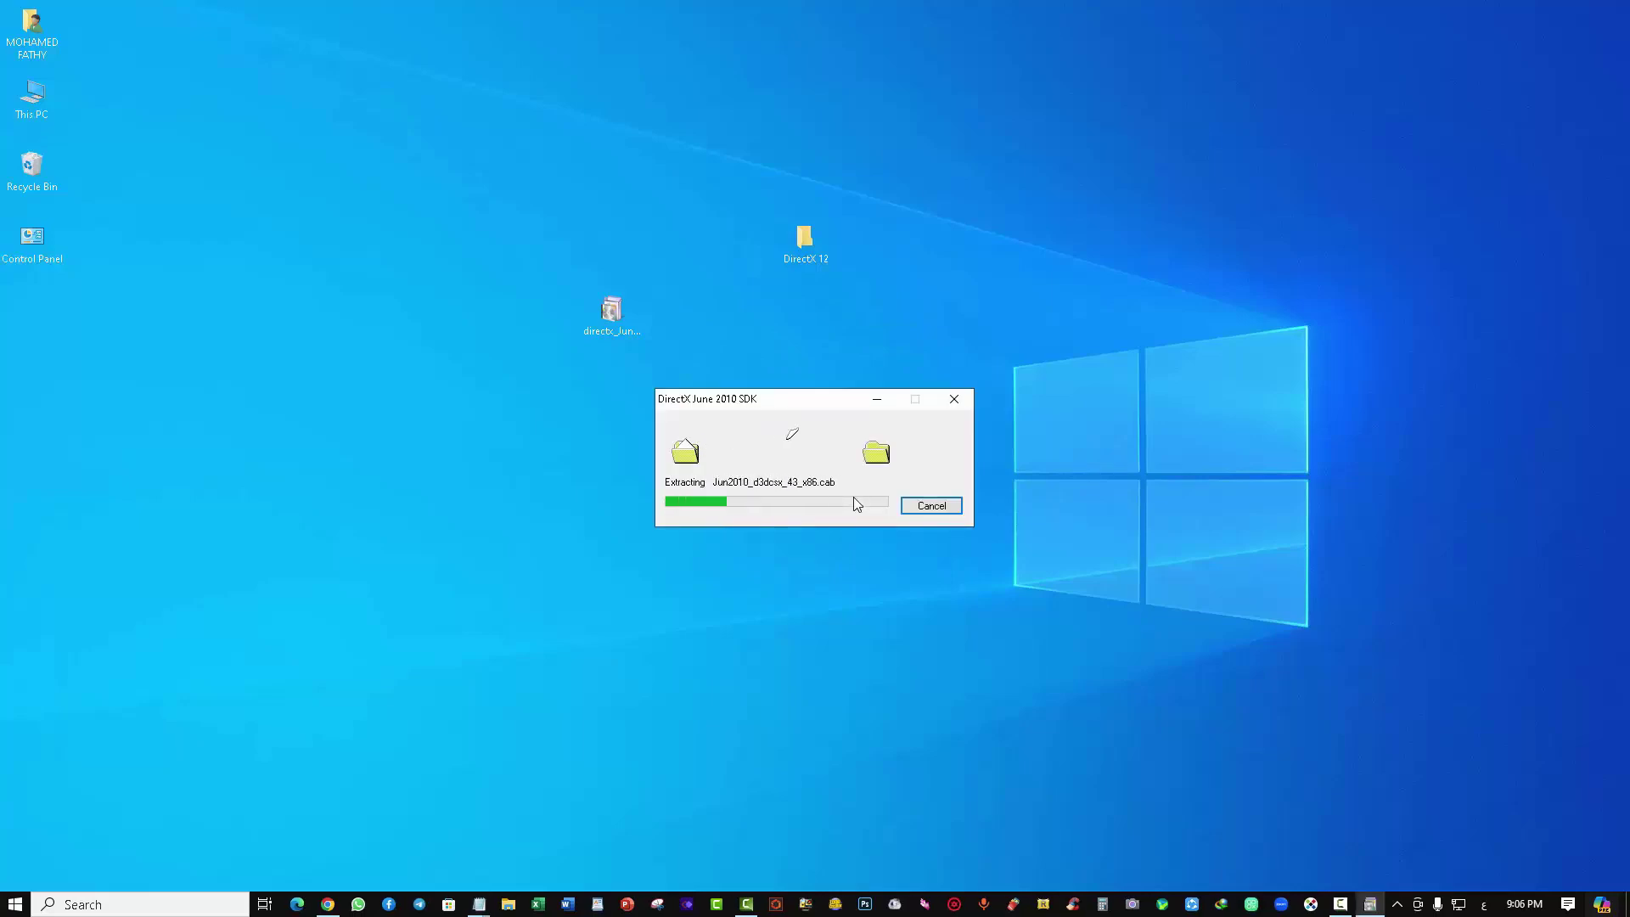
Open the DirectX 12 folder and display its files as large icons
double_click(807, 255)
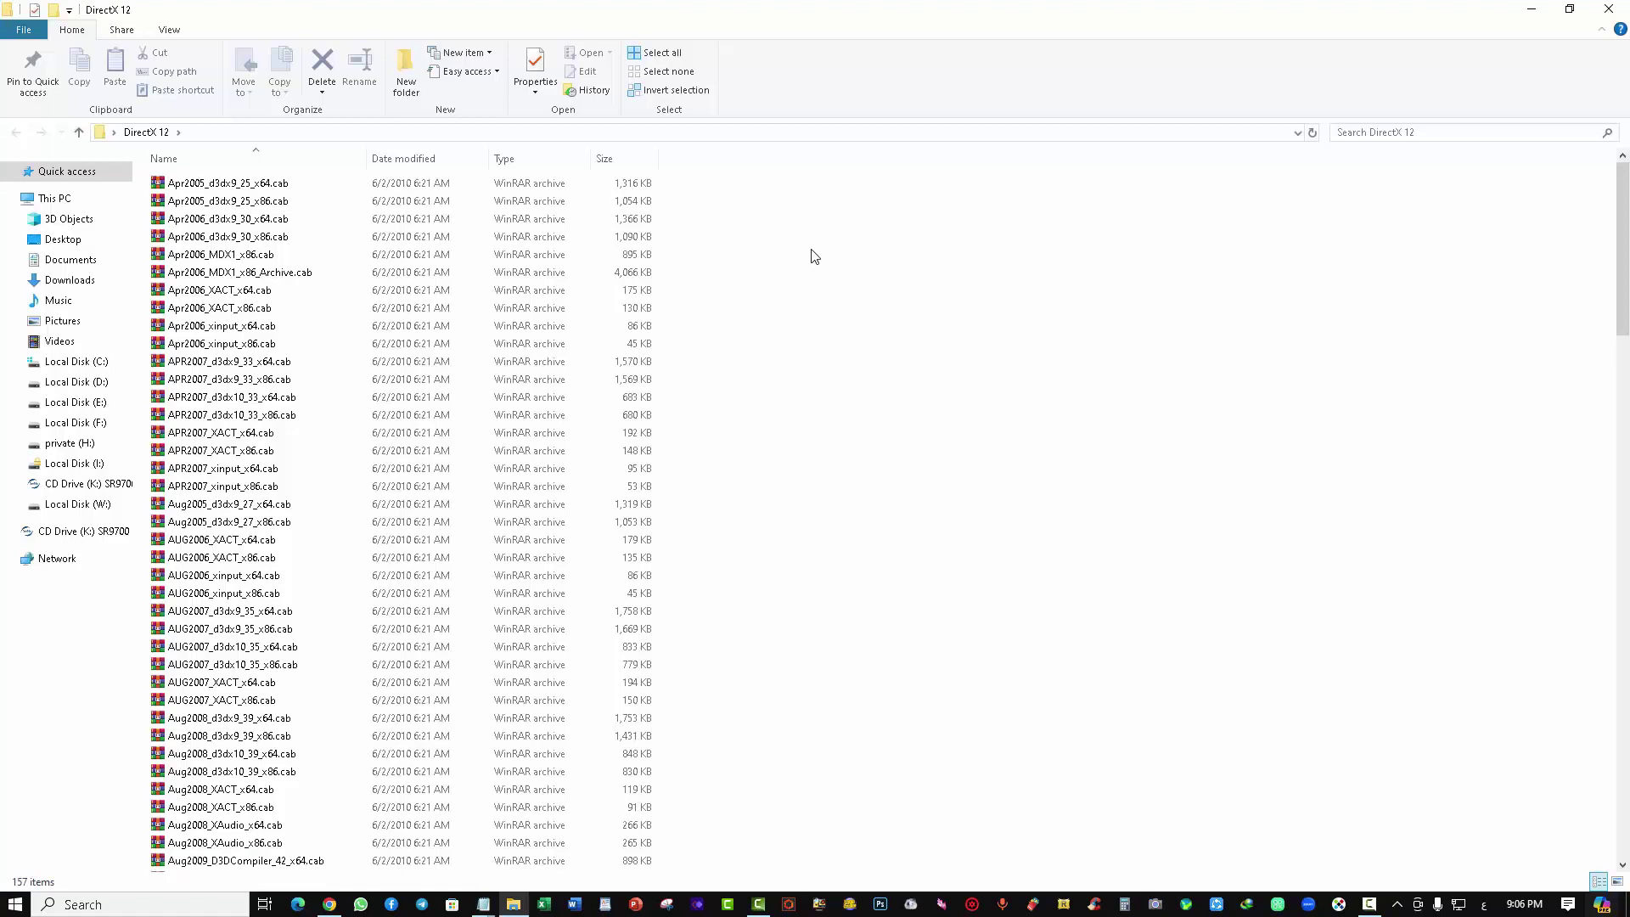
right_click(813, 256)
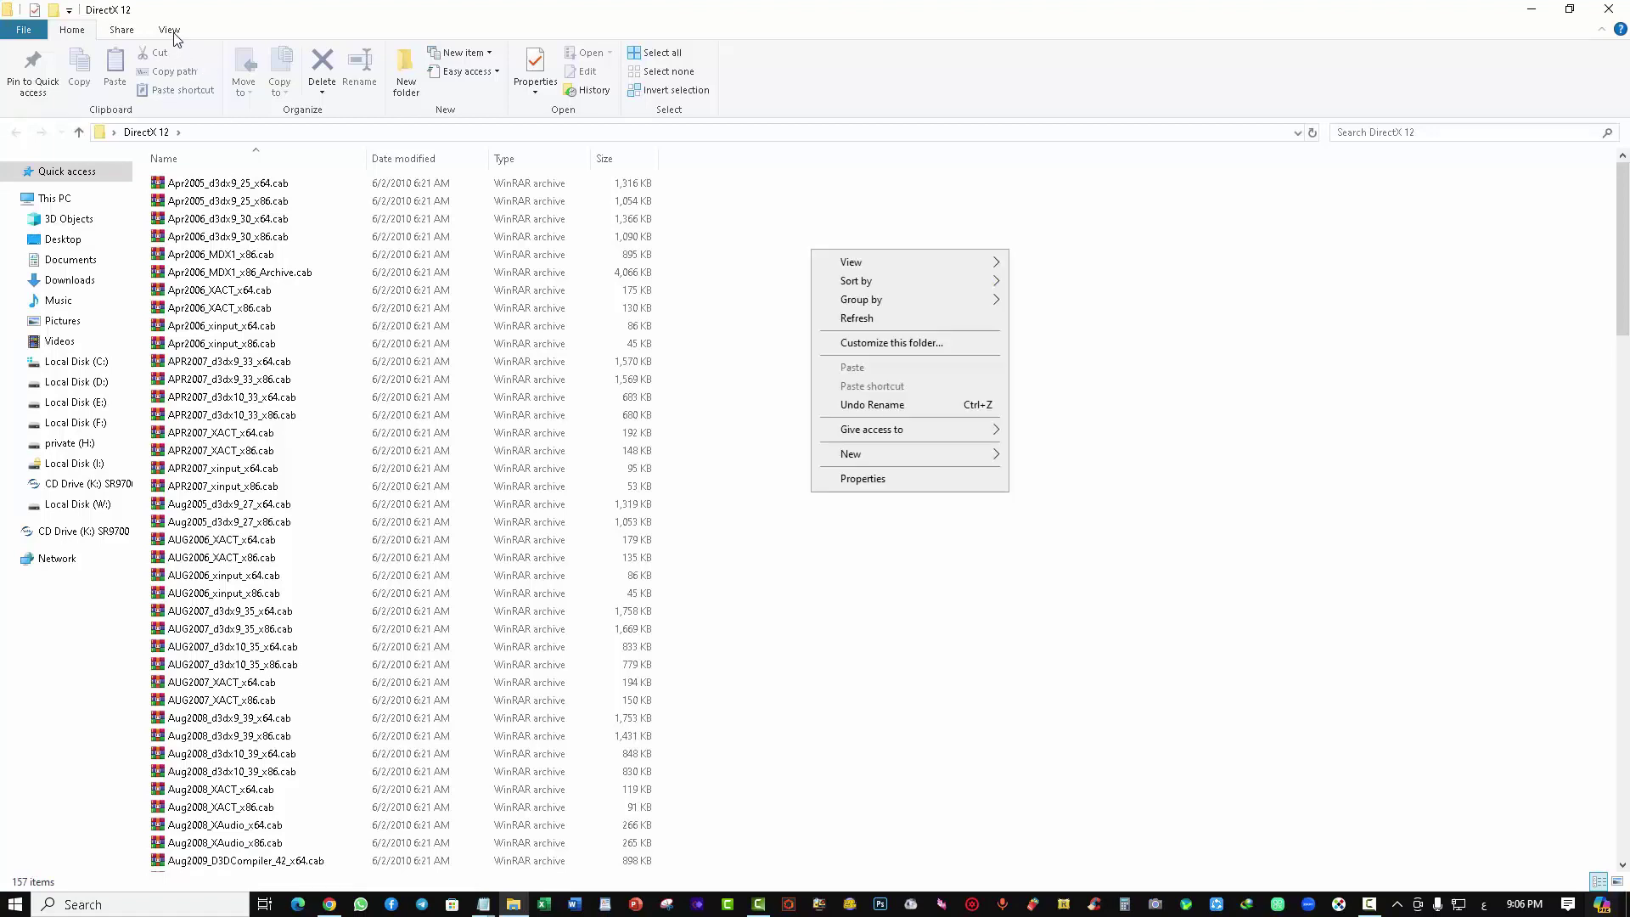
click(175, 38)
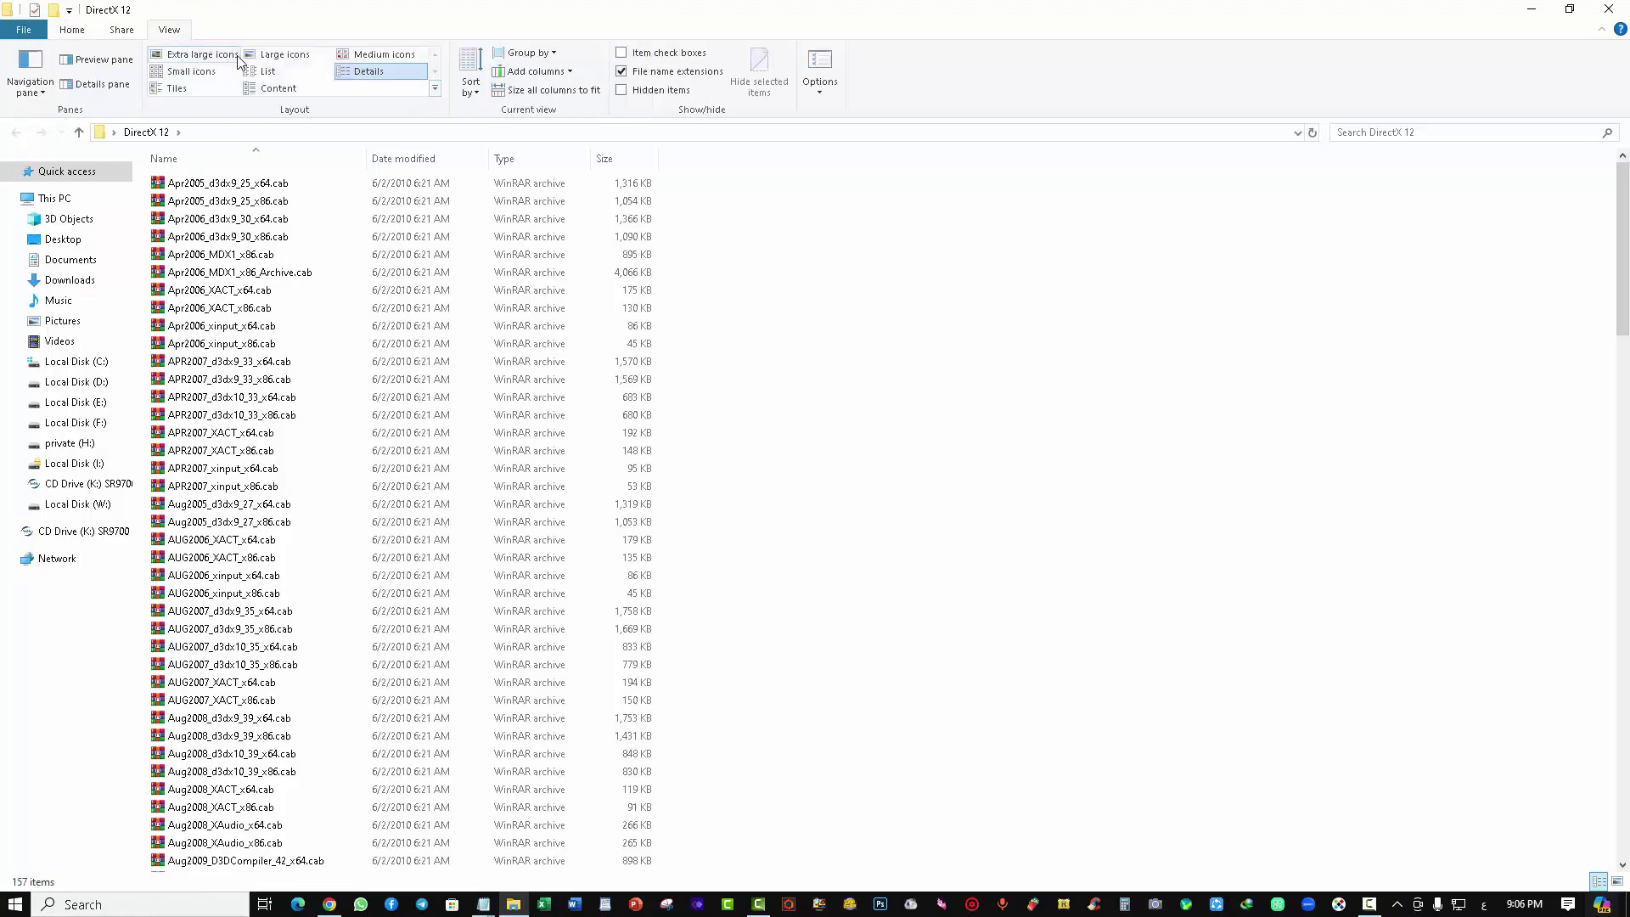
click(285, 54)
click(650, 208)
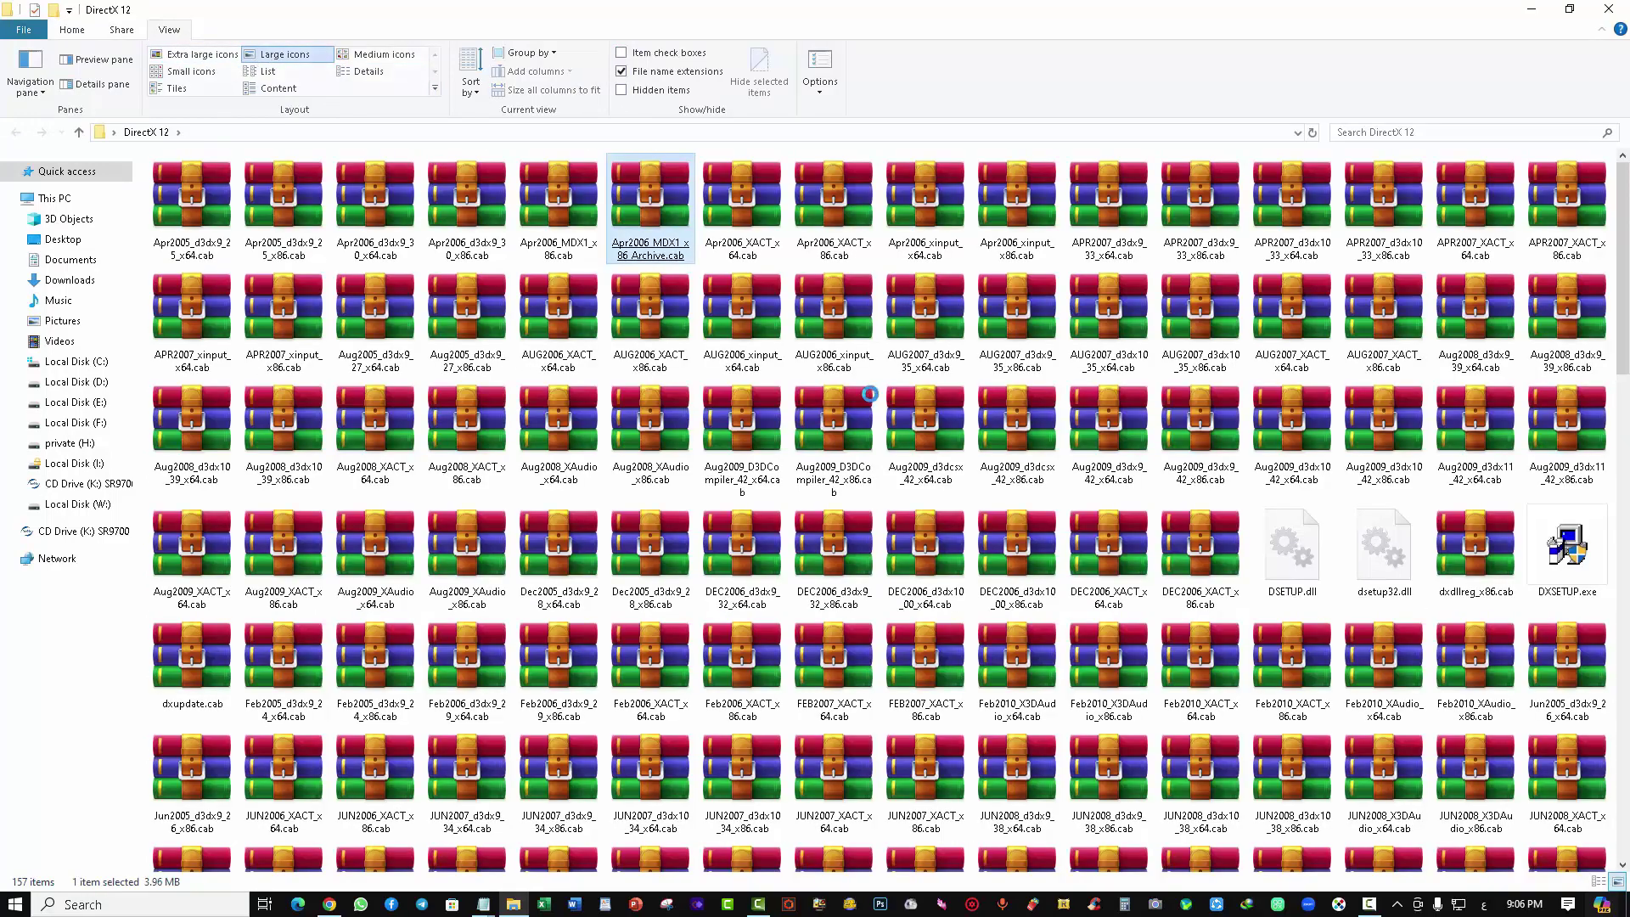
Find DXSETUP.exe among the extracted files and run it, allowing it to start
scroll(888, 435, down, 5)
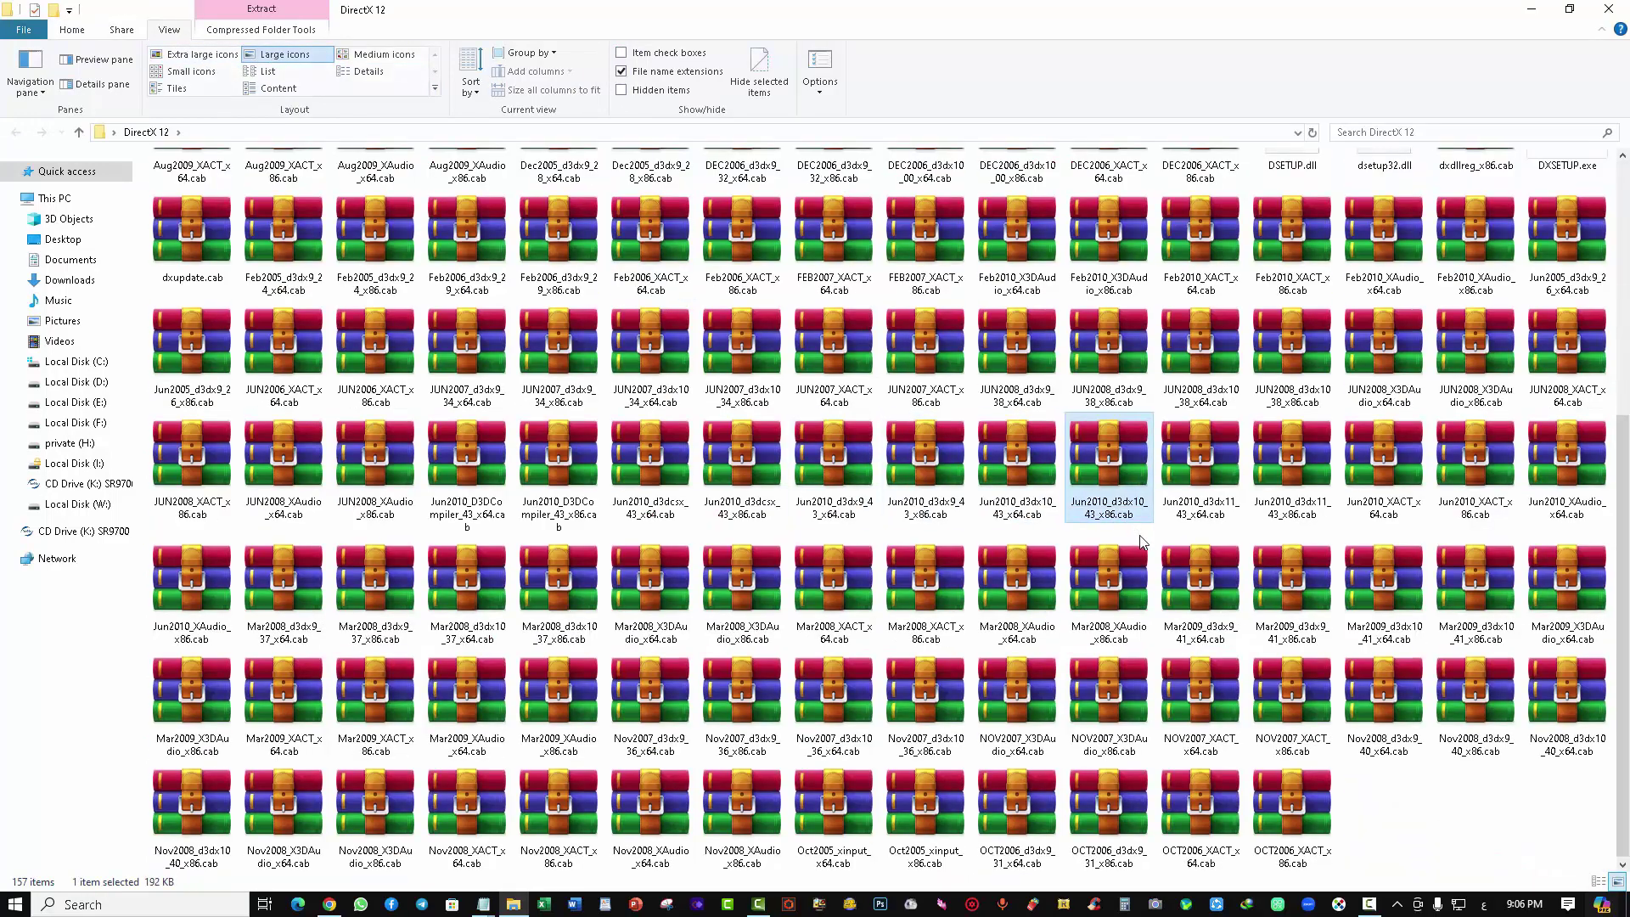
click(1151, 592)
scroll(1152, 592, up, 5)
click(1486, 429)
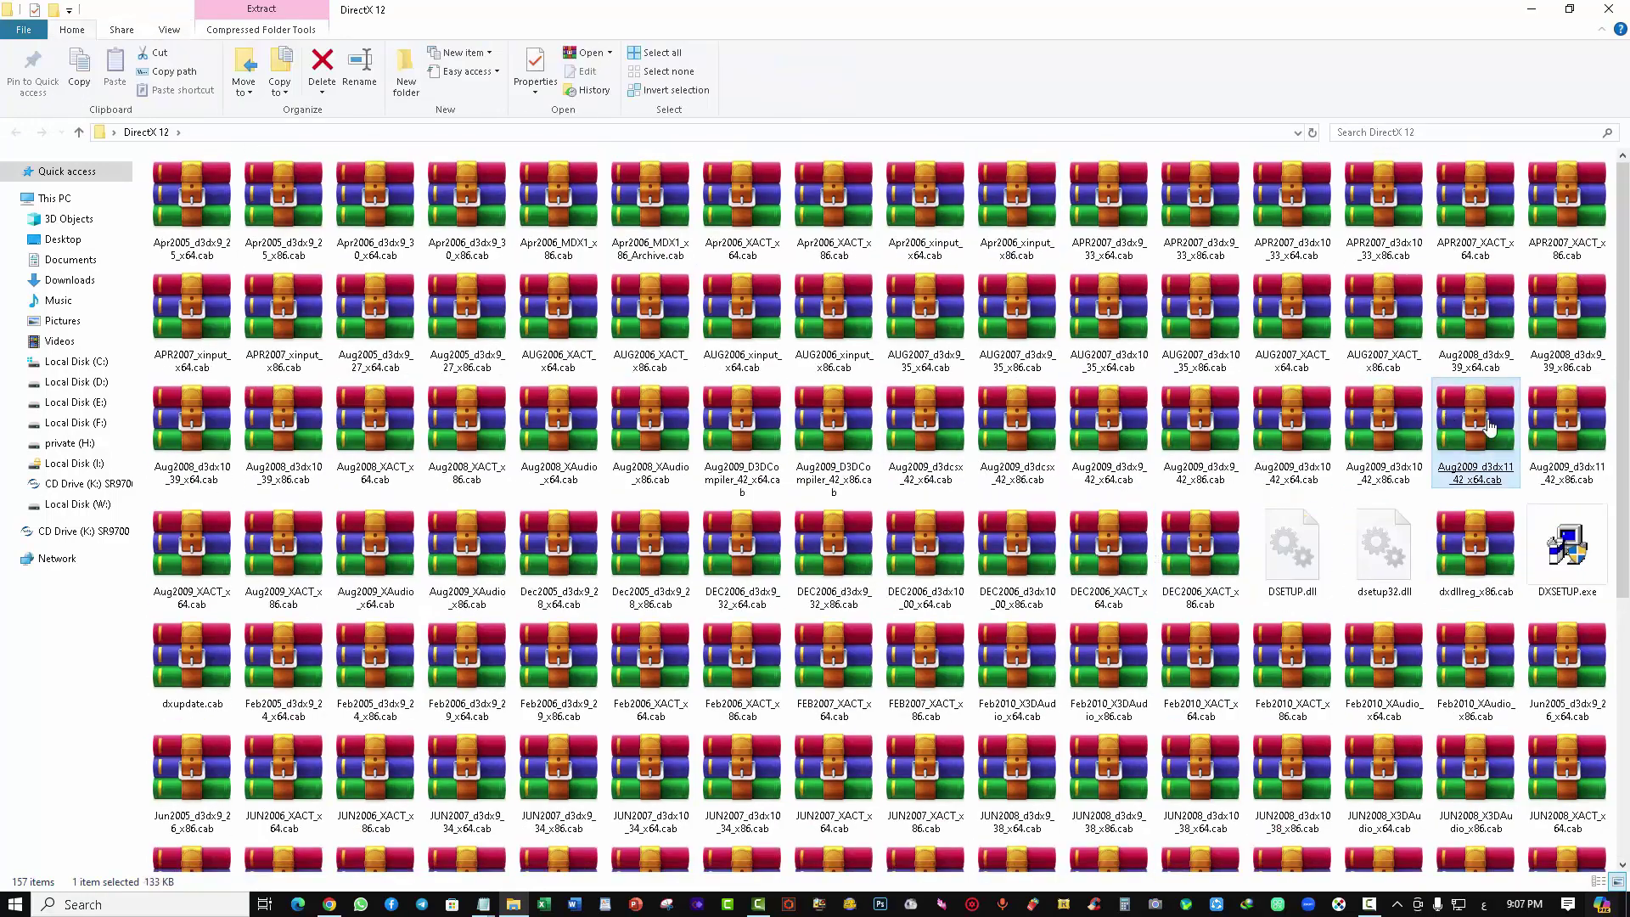
click(1570, 557)
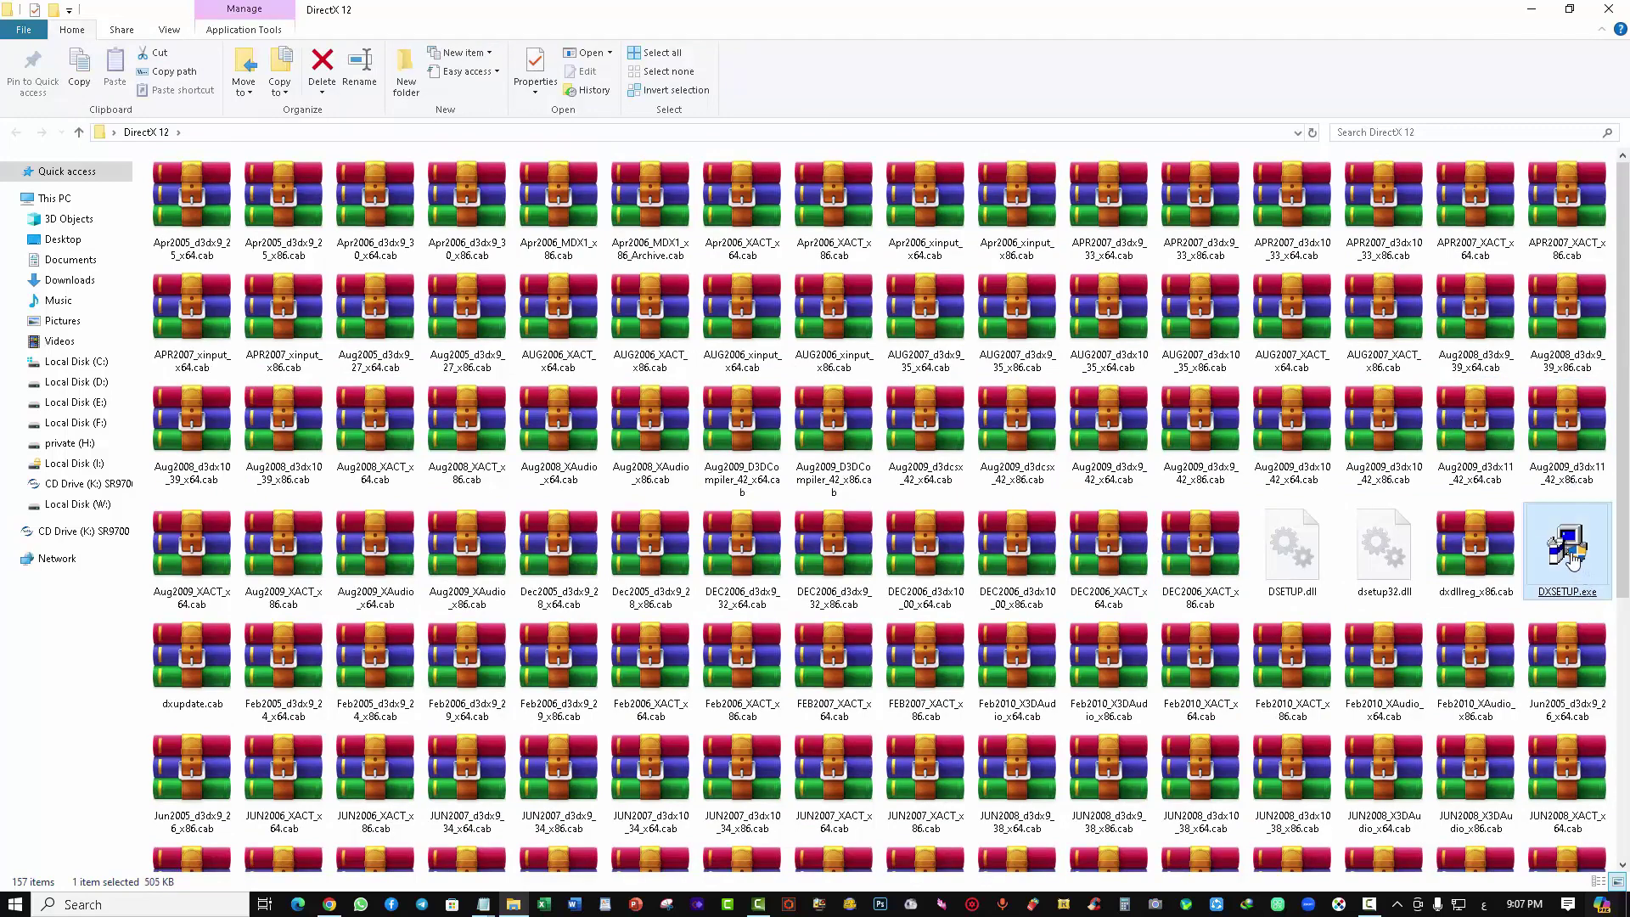
double_click(1569, 556)
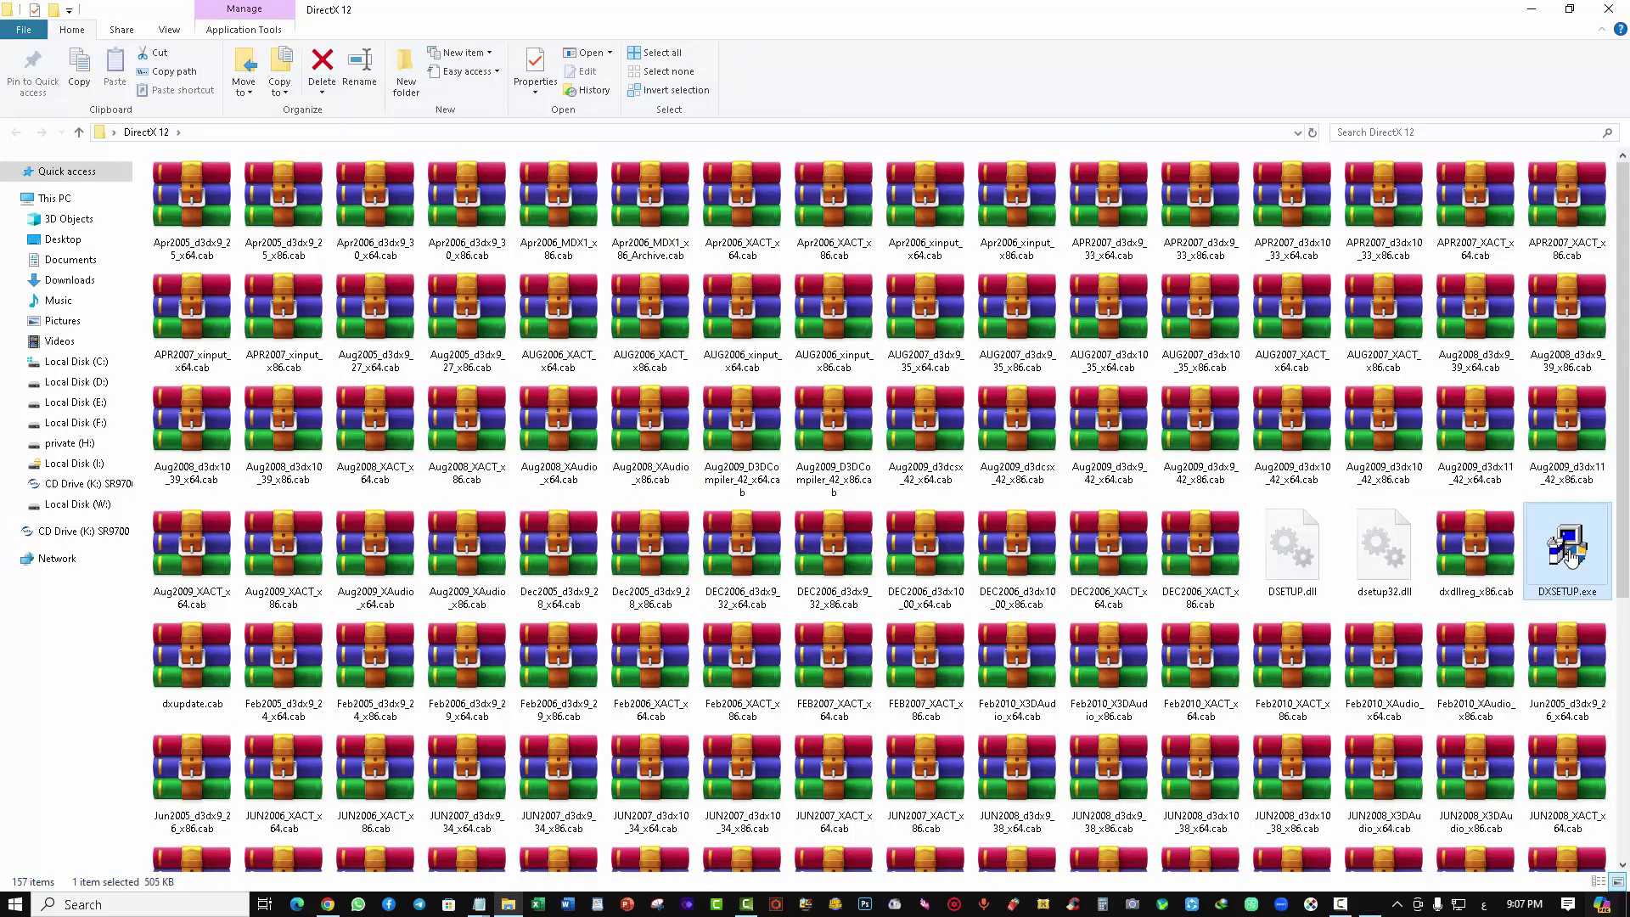
click(729, 627)
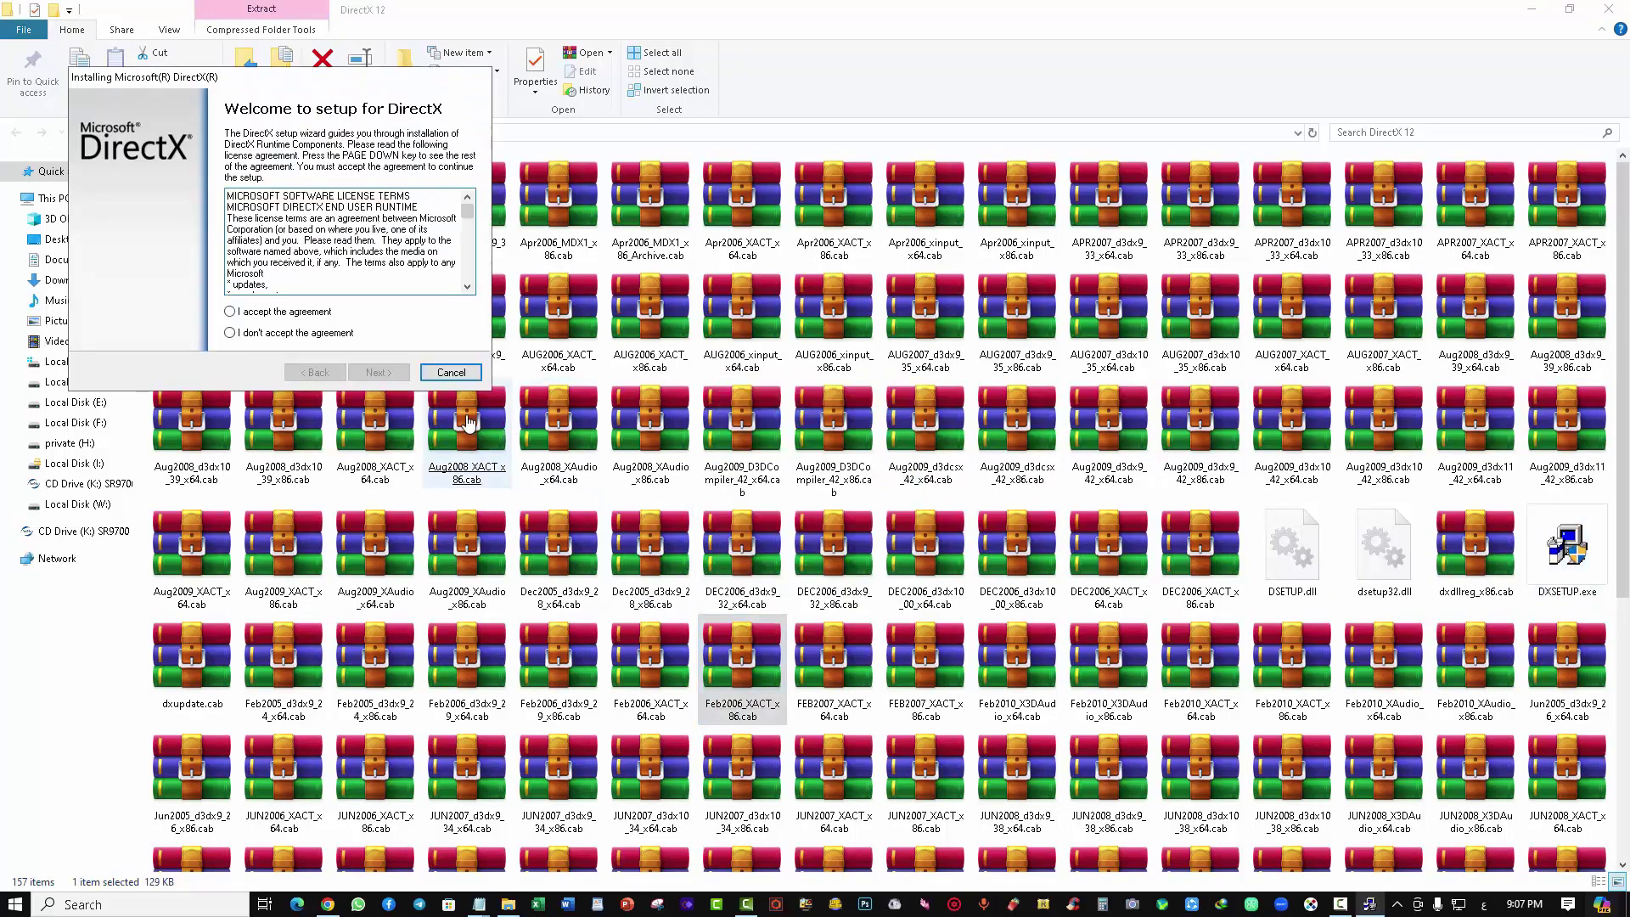
Accept the DirectX setup agreement, install the runtime components through to the end, and close the DirectX 12 folder
click(230, 312)
click(379, 374)
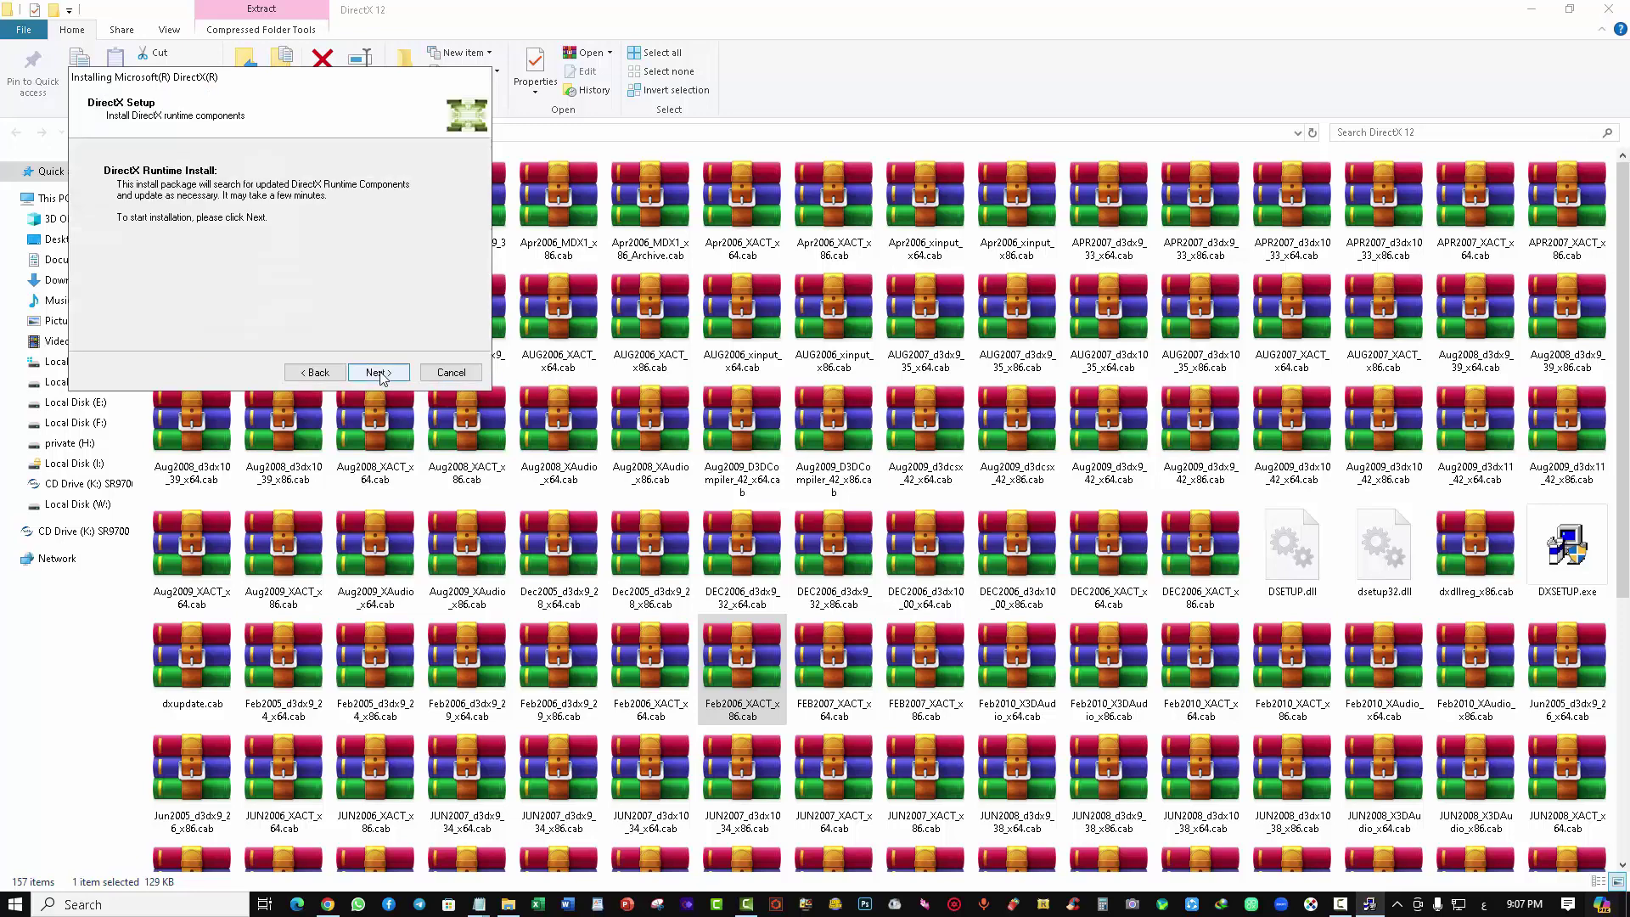
click(379, 374)
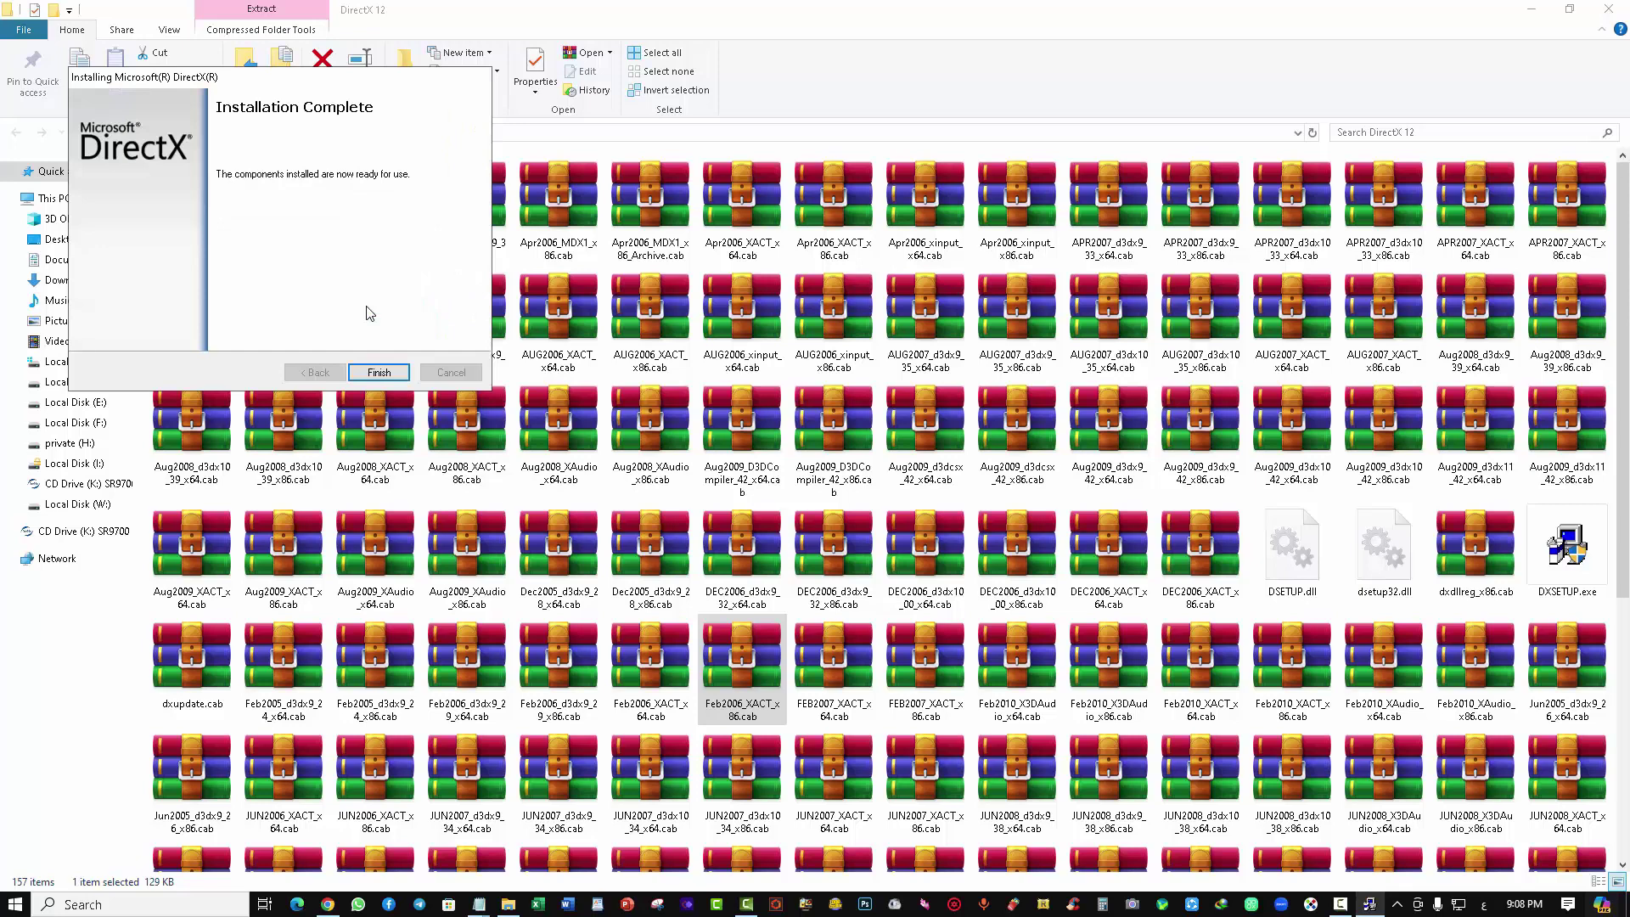
click(379, 372)
click(380, 373)
click(767, 399)
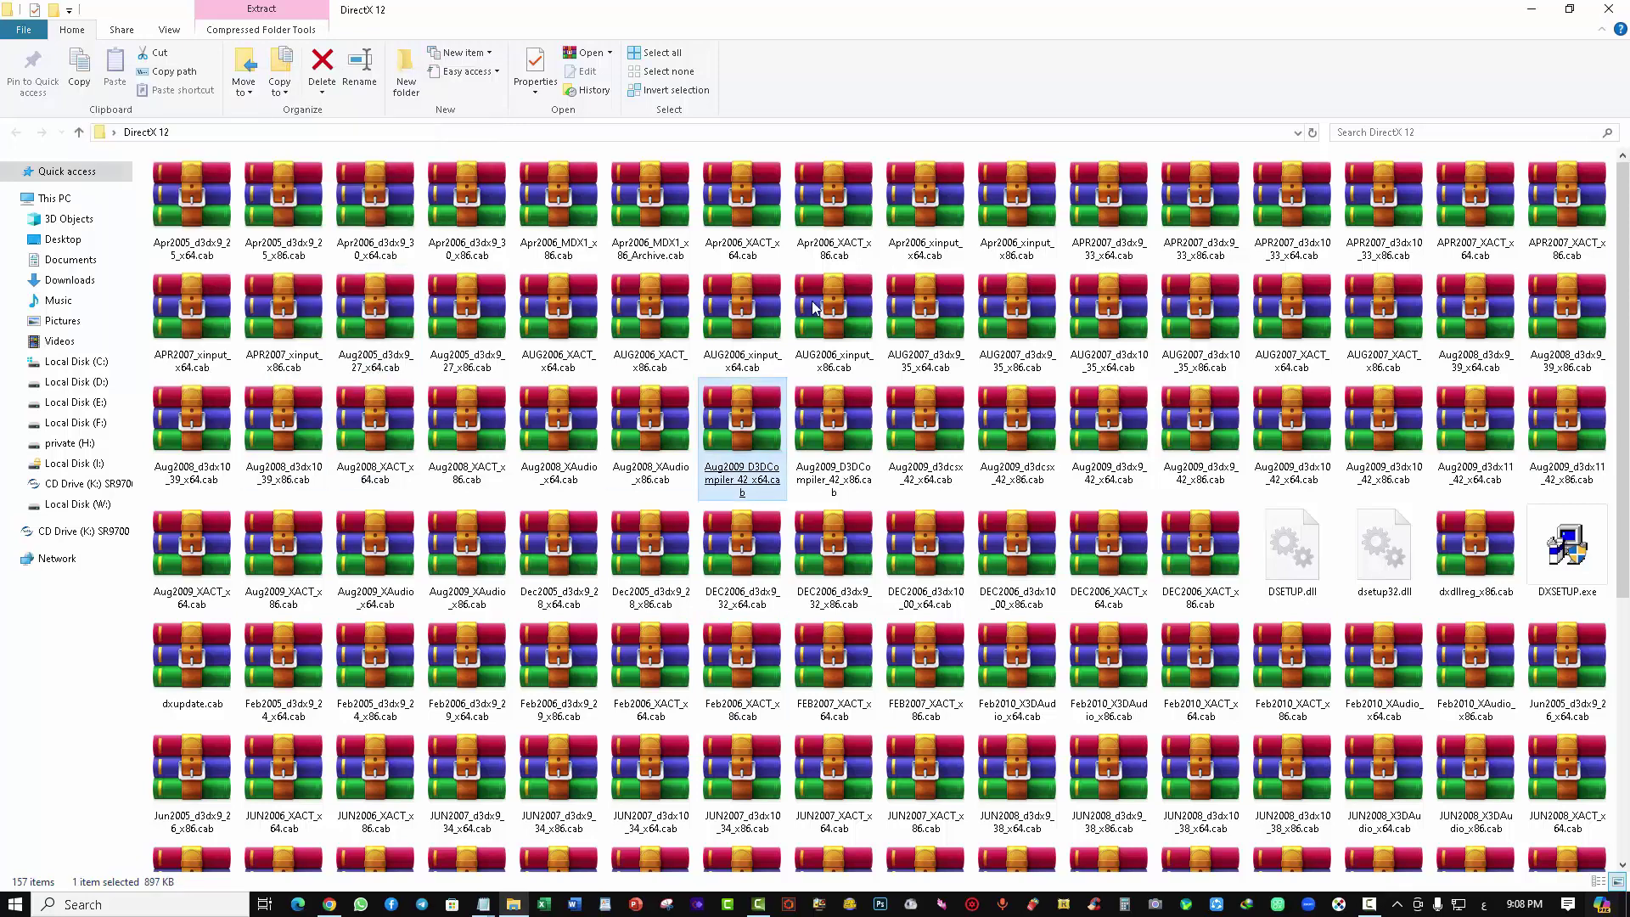
click(1598, 9)
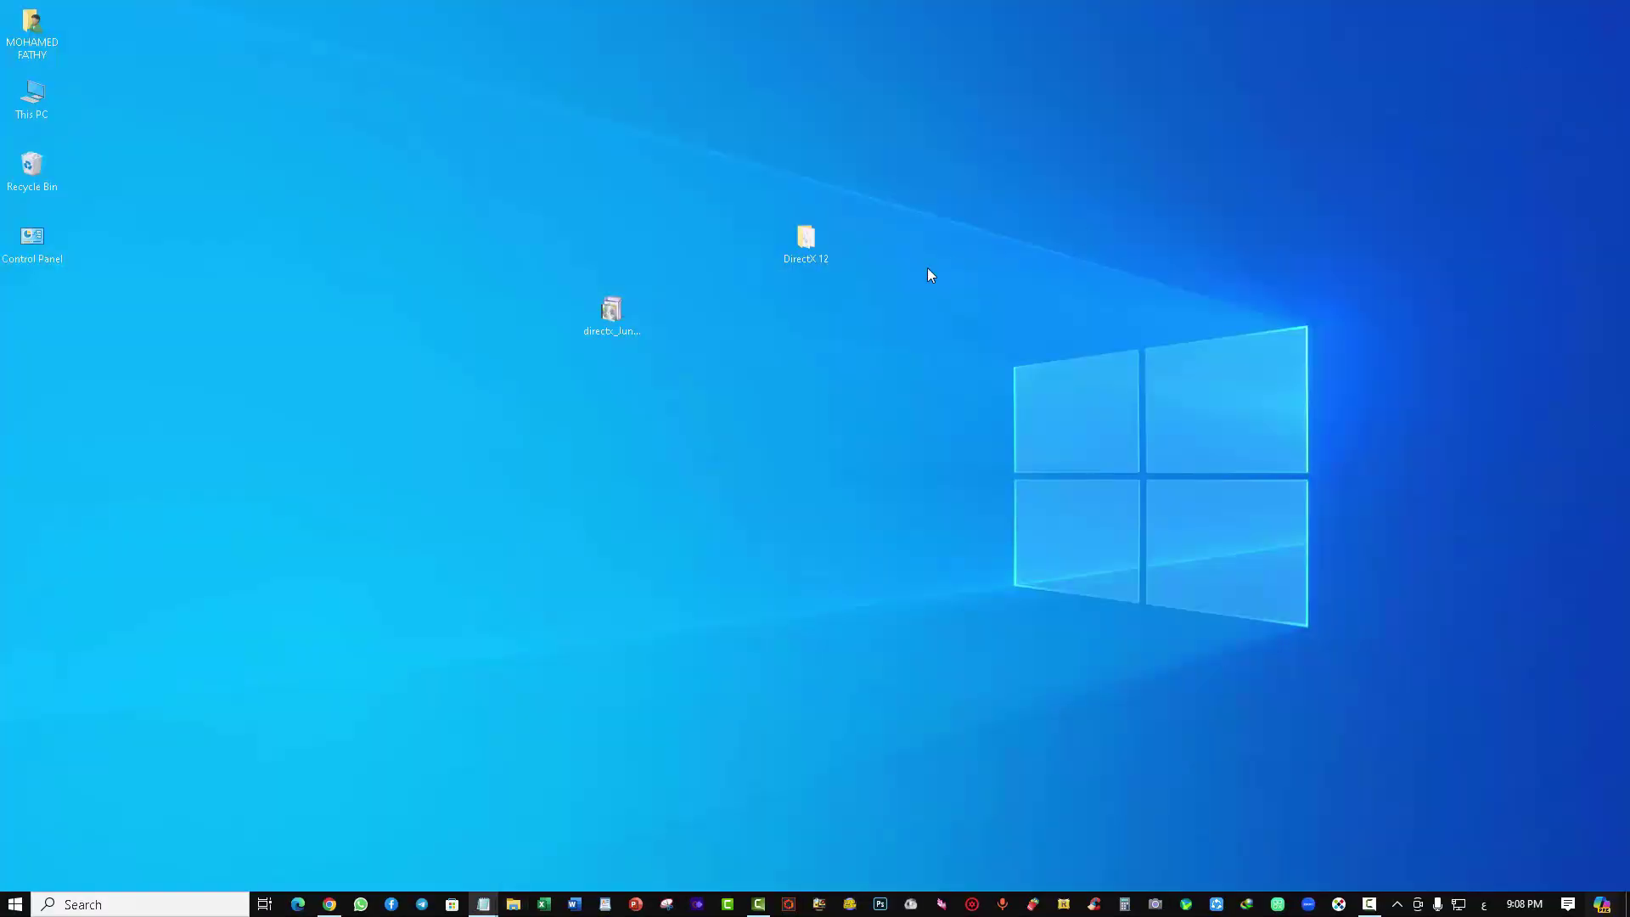